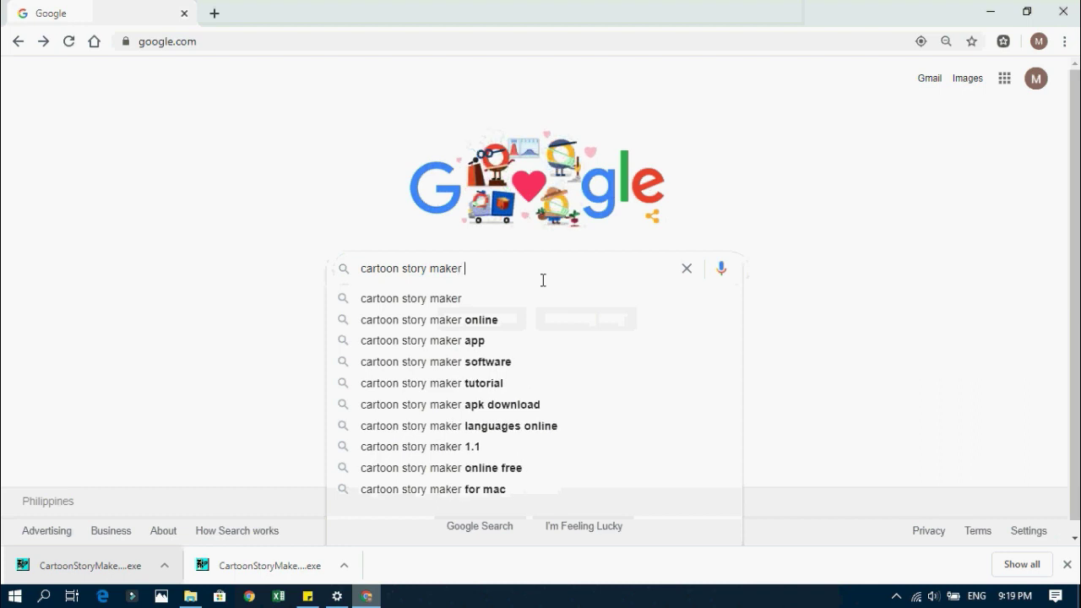
Step: Search Google for "cartoon story maker app" and open a matching result
key(Return)
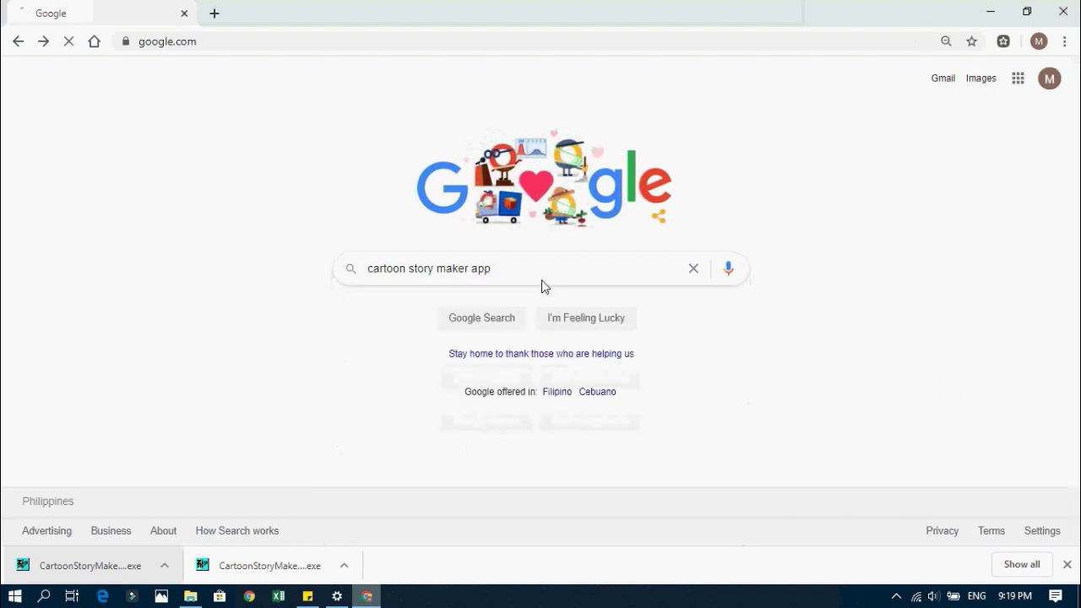
click(188, 471)
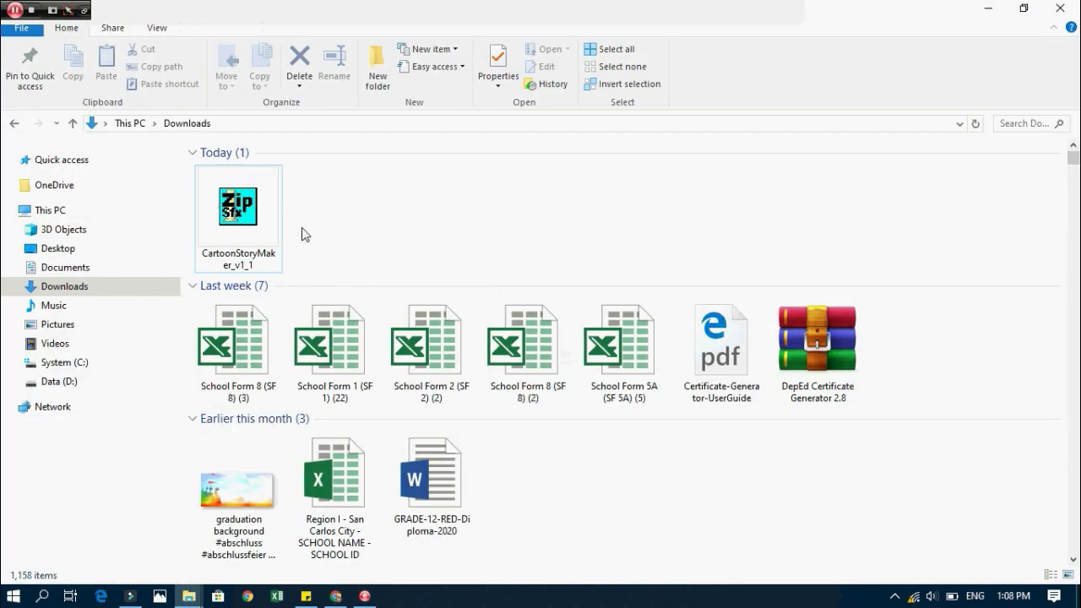
Step: Install Cartoon Story Maker 1.1 from the downloaded CartoonStoryMaker_v1_1 file, keeping the default folder and the Just me option
double_click(272, 235)
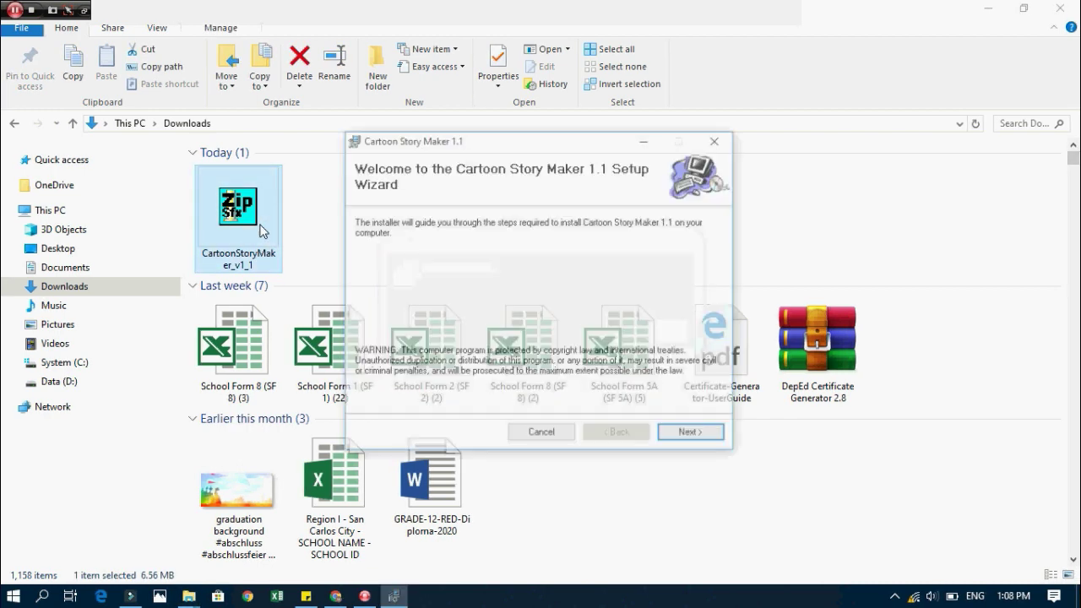
click(710, 441)
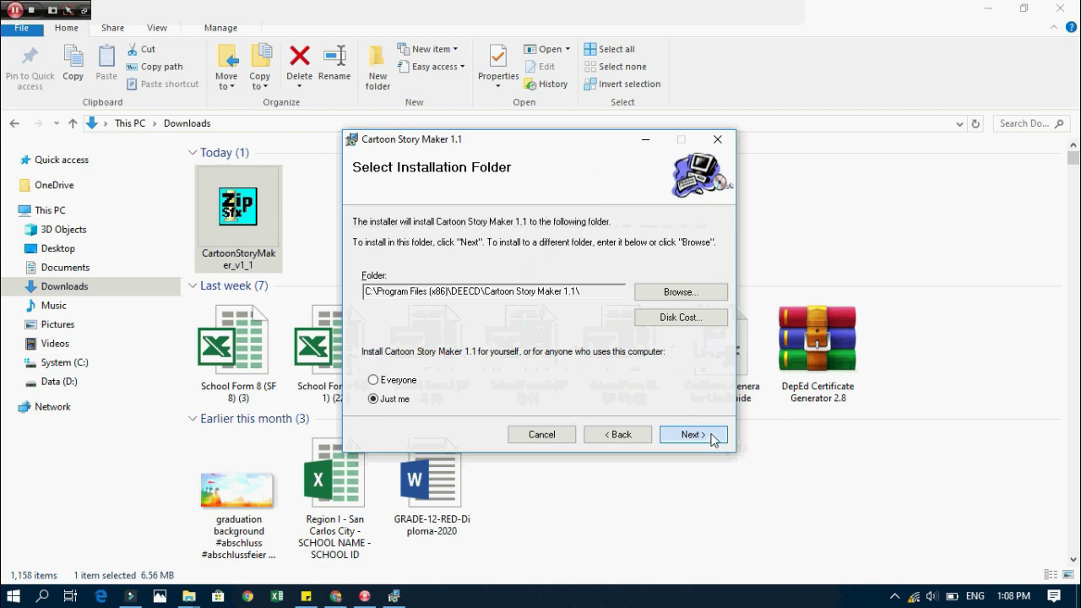
click(710, 439)
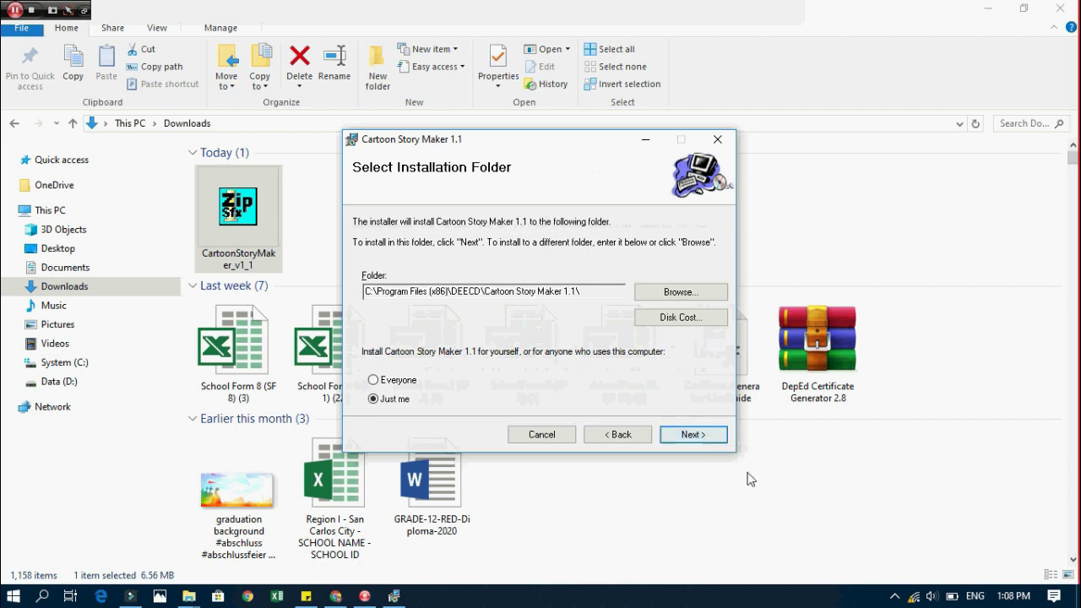
click(711, 439)
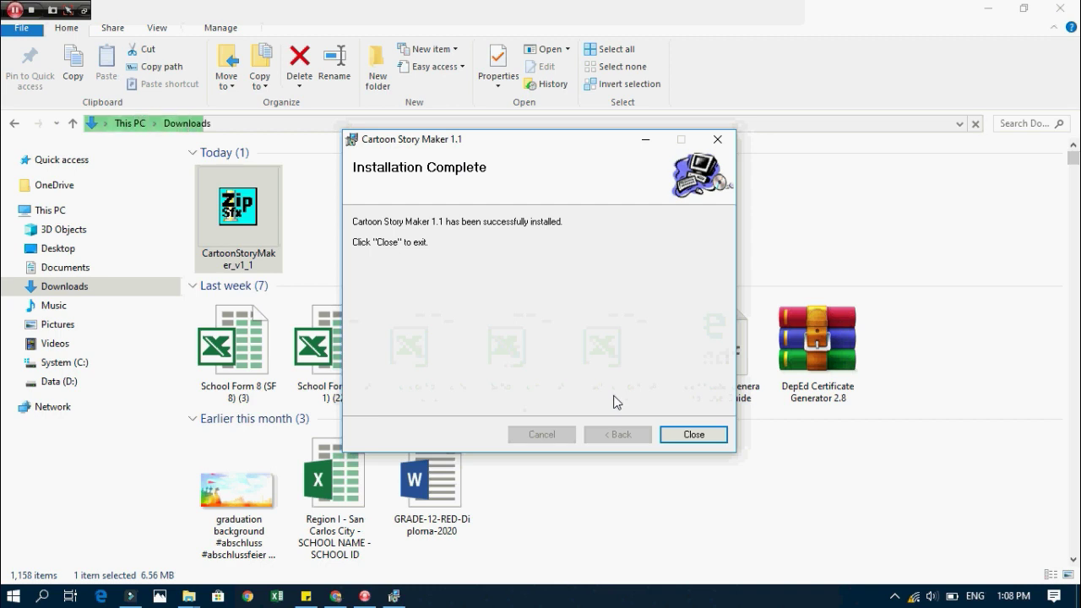
click(711, 437)
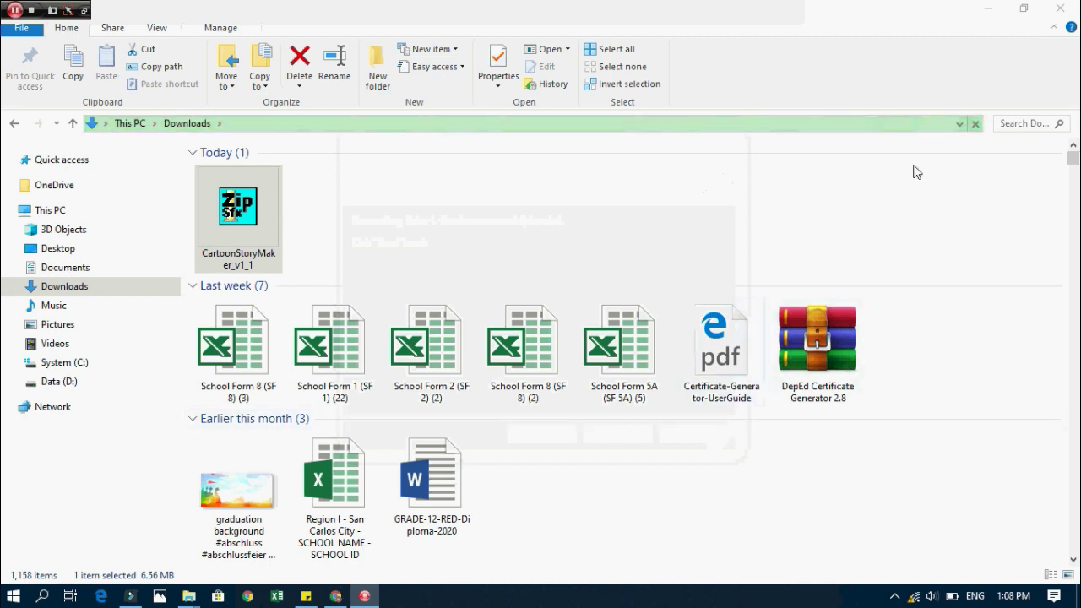
Step: Switch to the desktop, launch Cartoon Story Maker from its shortcut and maximize its window
click(987, 8)
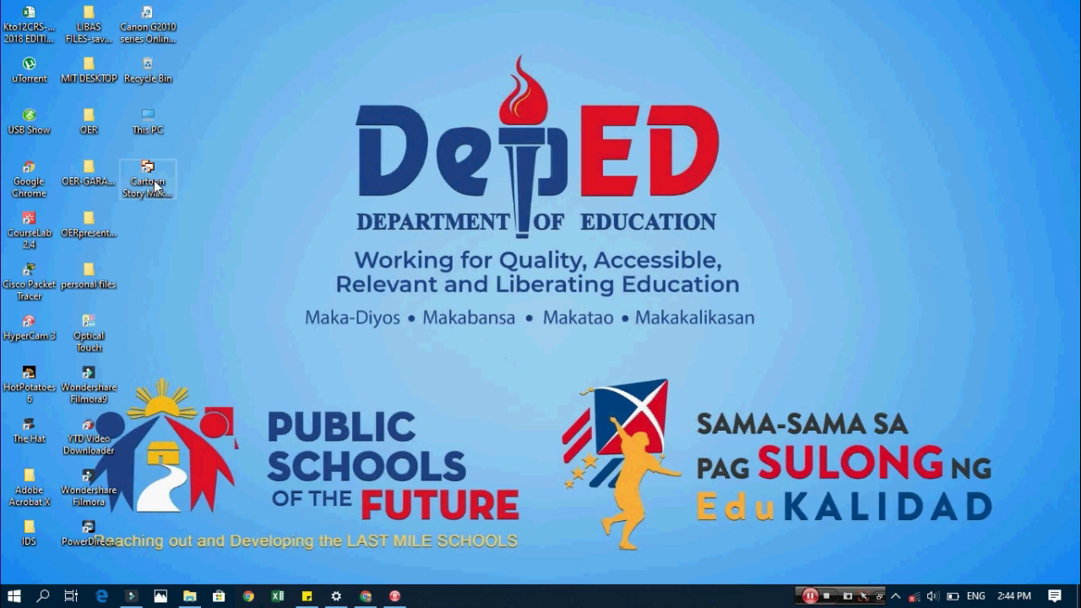
right_click(156, 183)
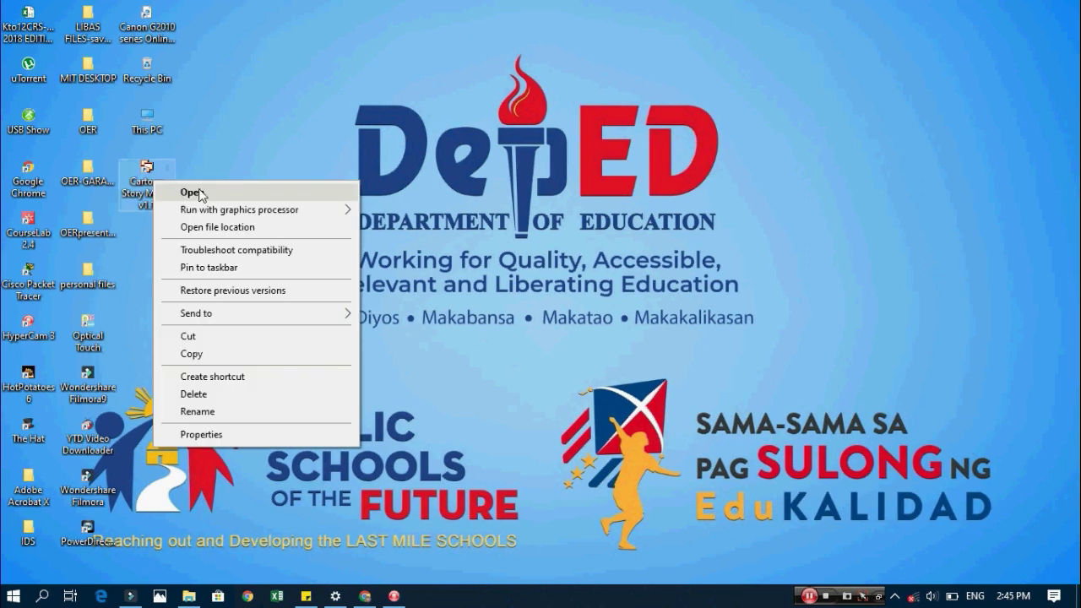
click(199, 191)
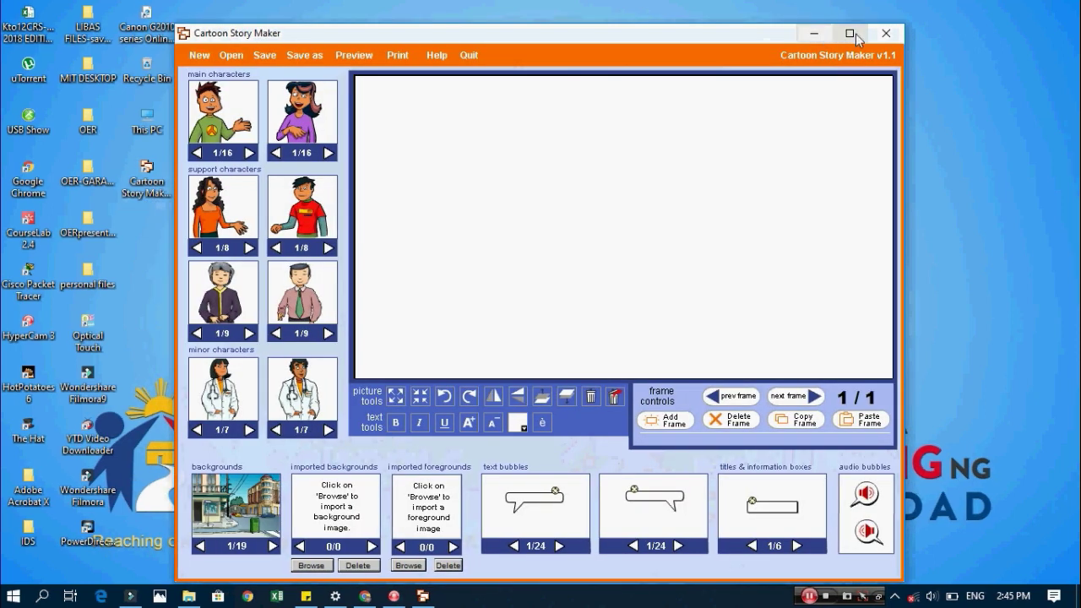
click(854, 34)
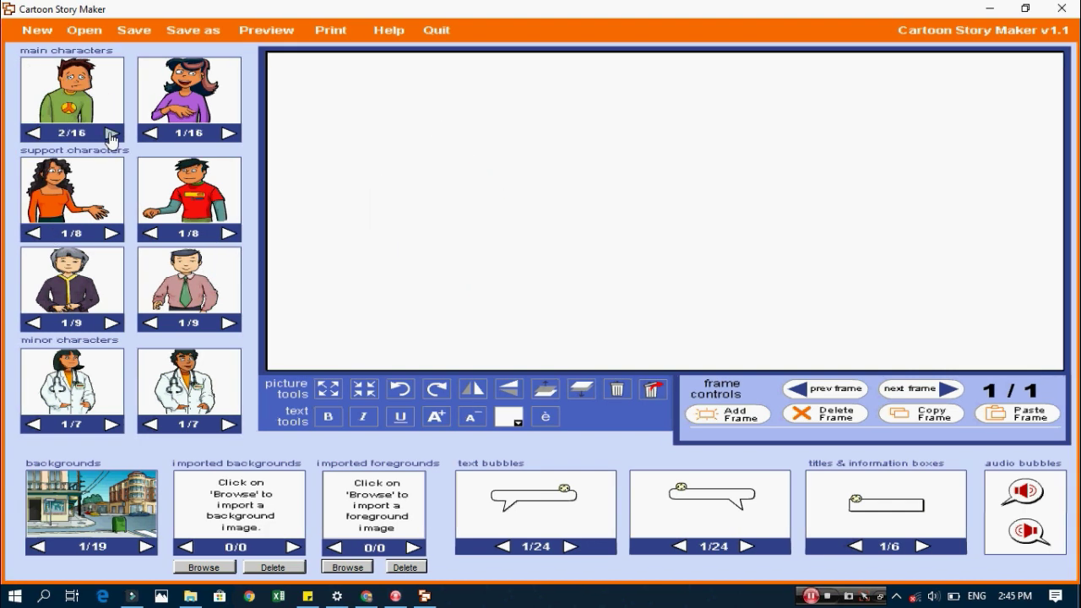
Step: Browse the available poses of the boy main character and the curly-haired woman support character
click(111, 134)
click(111, 134)
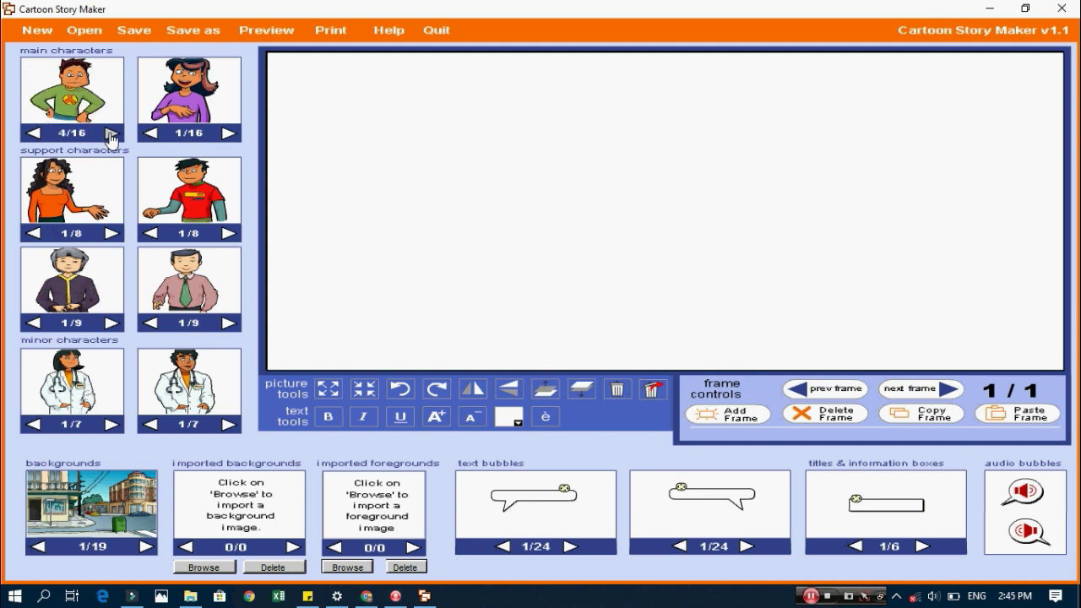
click(111, 134)
click(111, 134)
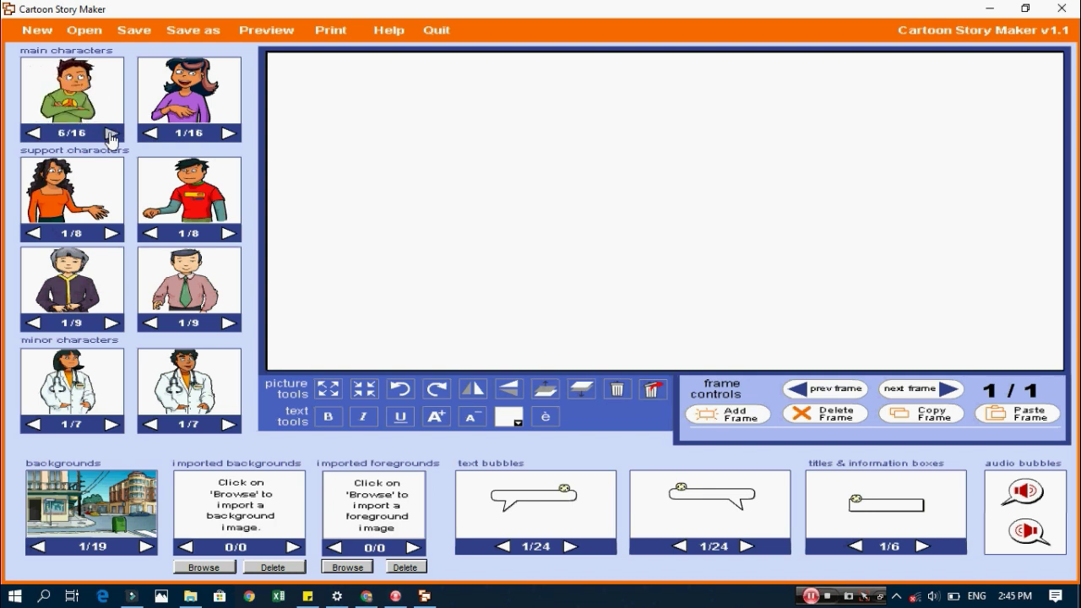
click(111, 134)
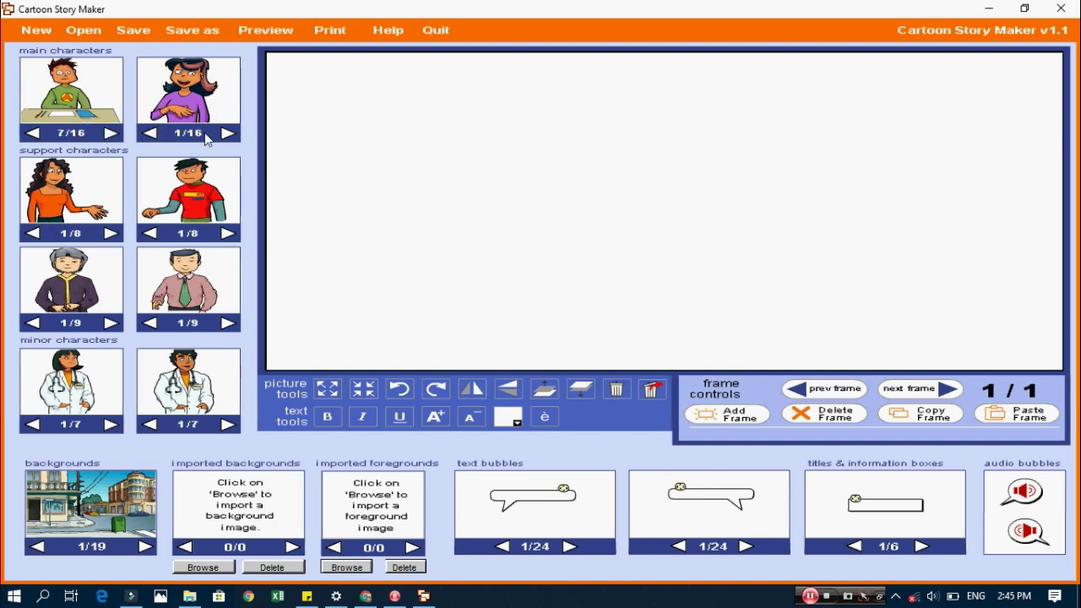
click(111, 134)
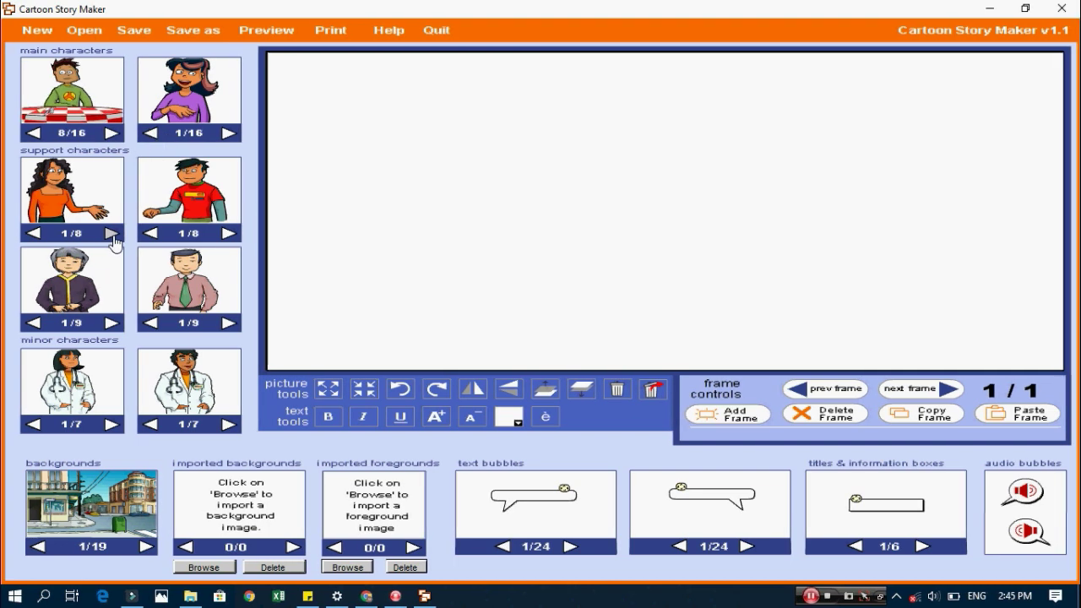
click(111, 233)
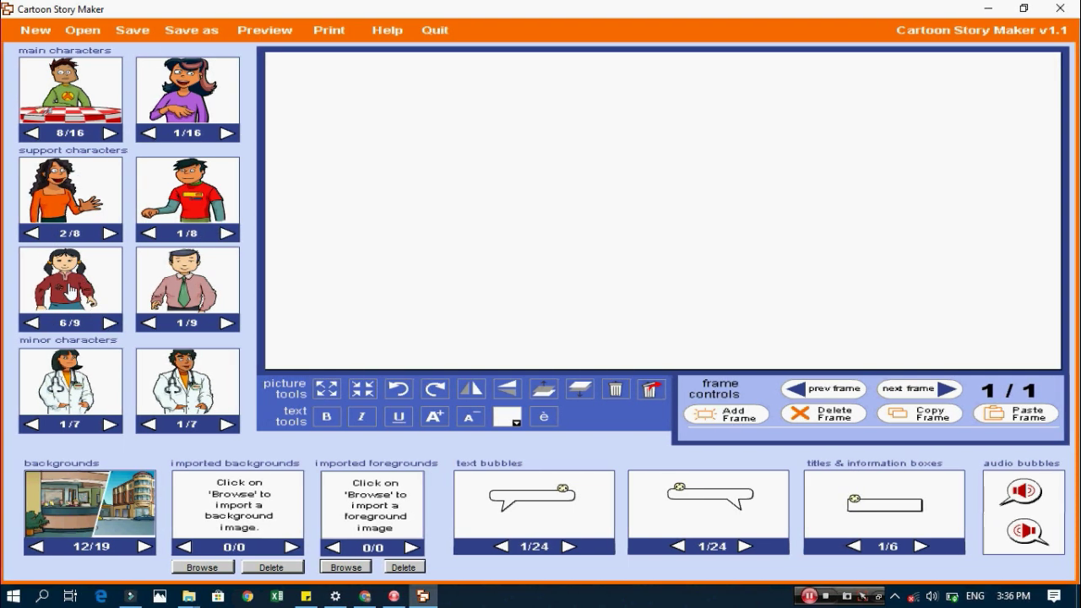
Step: Place the pigtailed girl support character on the left of the frame and apply the orange gradient background 15/19
drag(71, 291, 351, 271)
scroll(351, 271, up, 5)
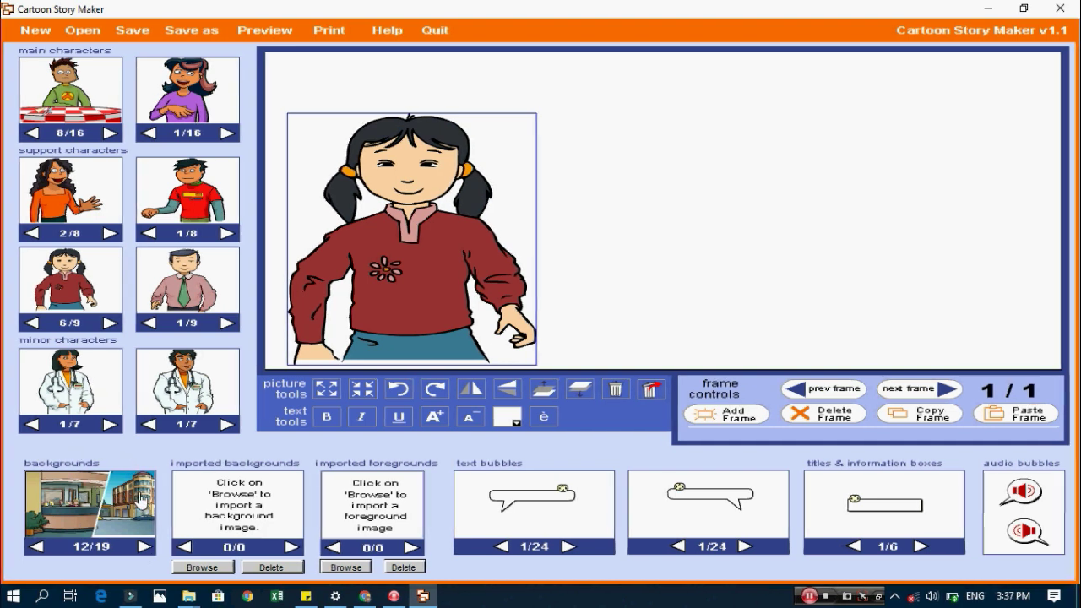
click(146, 546)
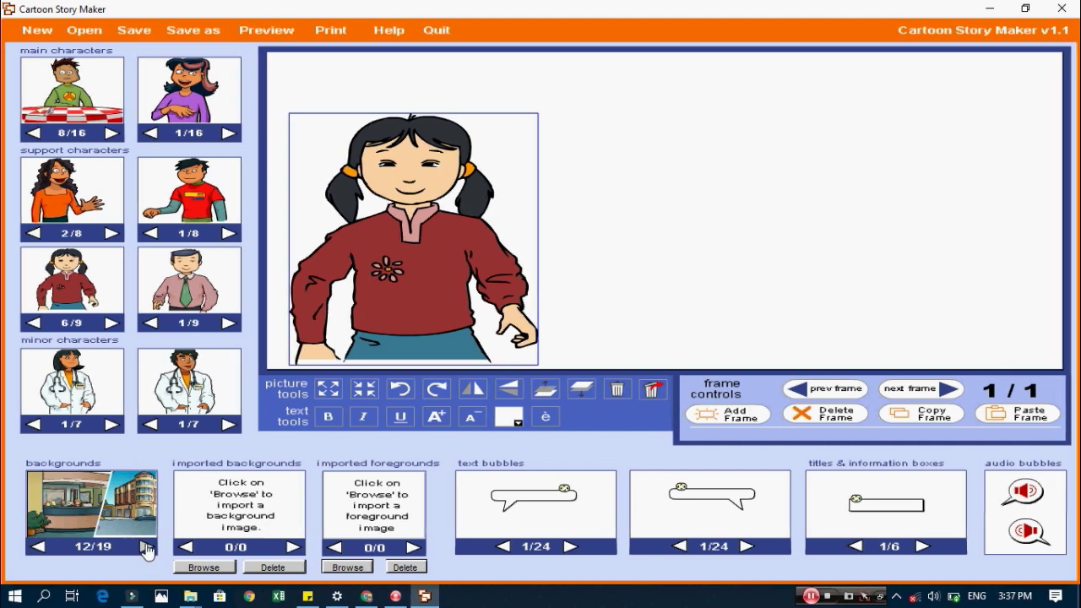
click(146, 546)
click(146, 547)
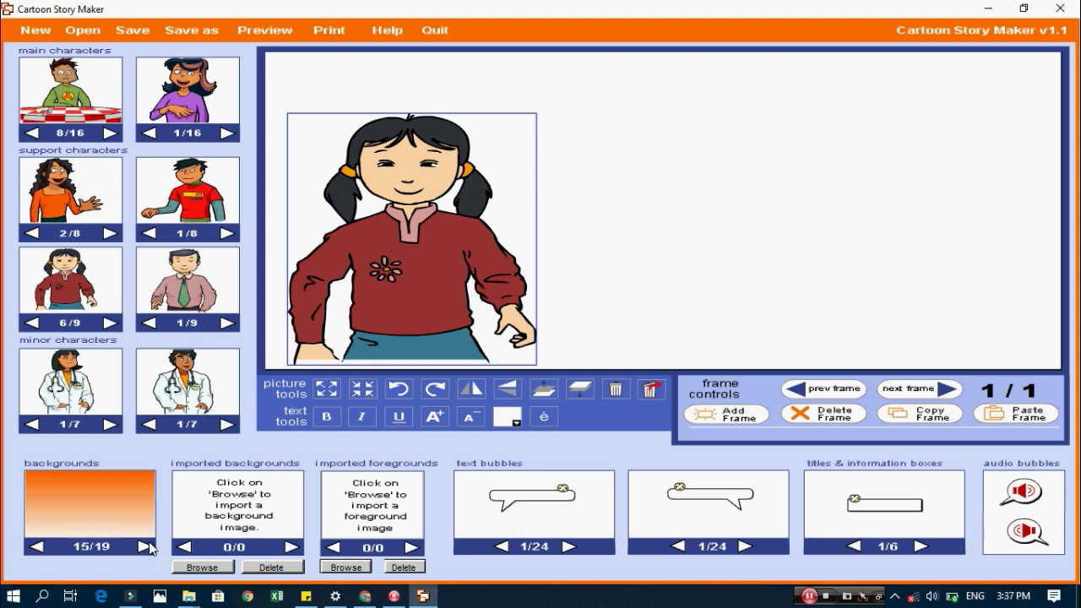
drag(141, 511, 672, 151)
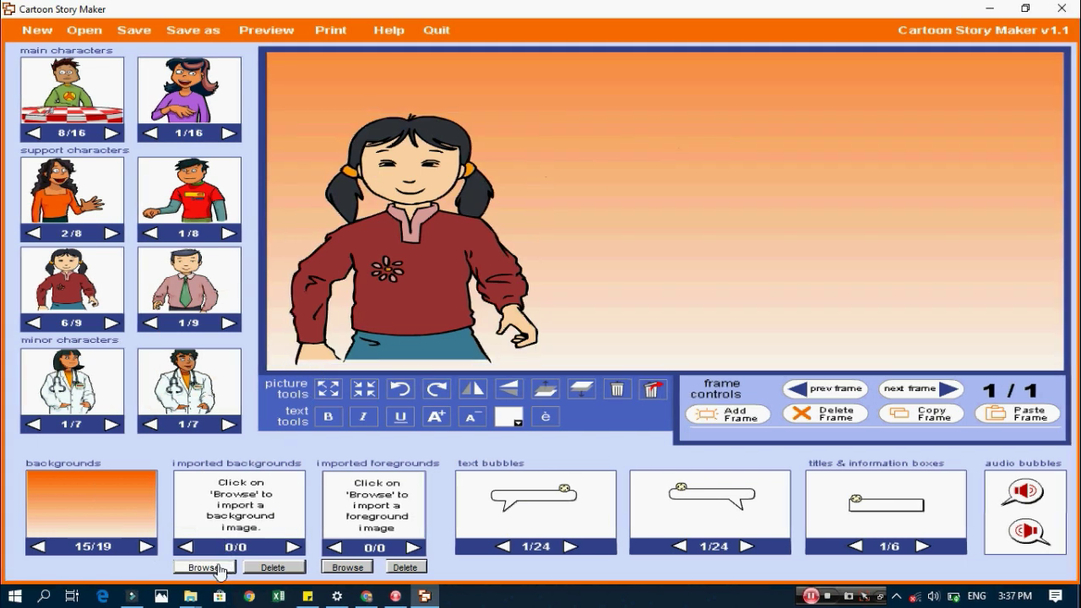
click(38, 547)
click(38, 549)
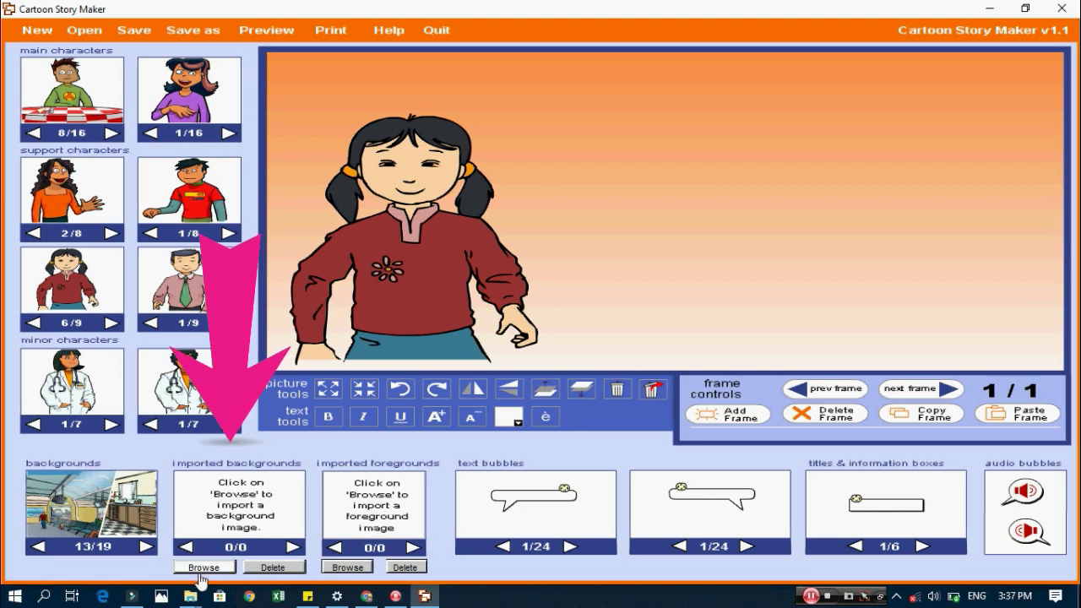
Step: Import the bgdown image from the OER-GARA-LRs folder as a custom background
click(211, 567)
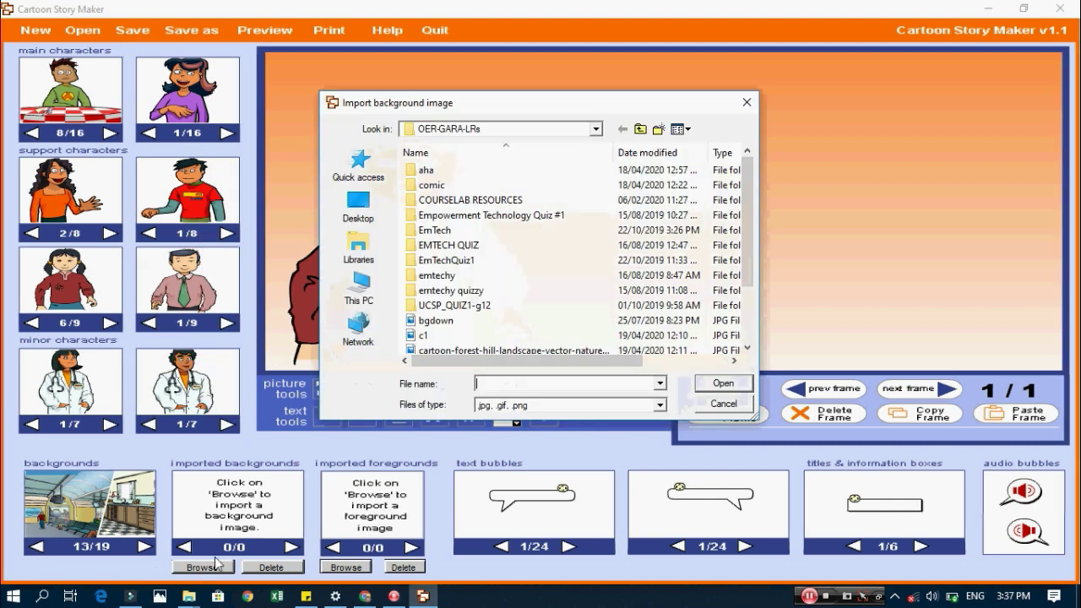
scroll(748, 276, down, 1)
scroll(748, 276, down, 1)
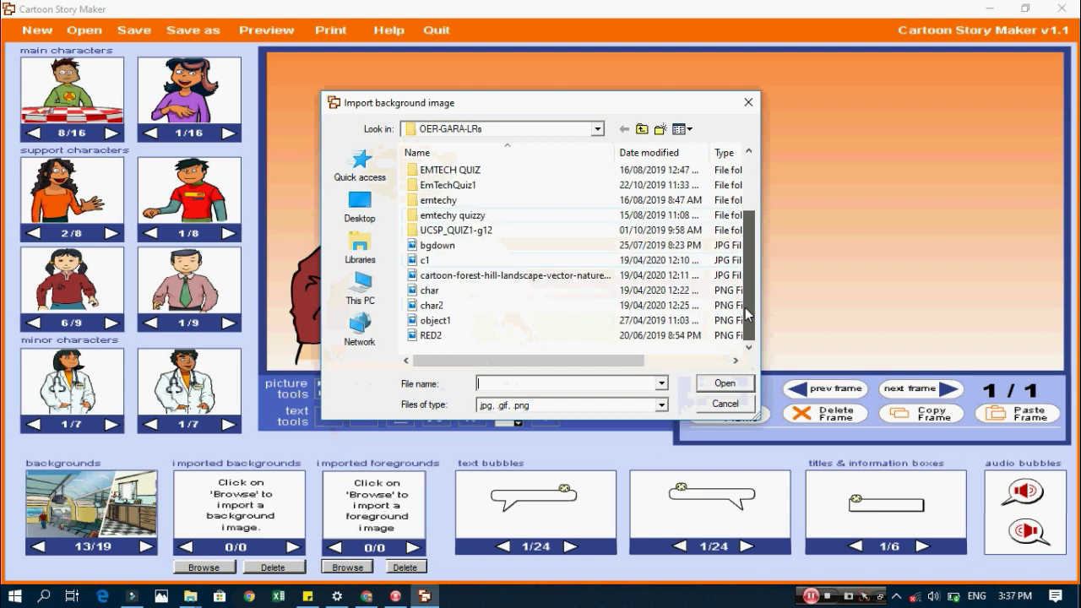
click(437, 246)
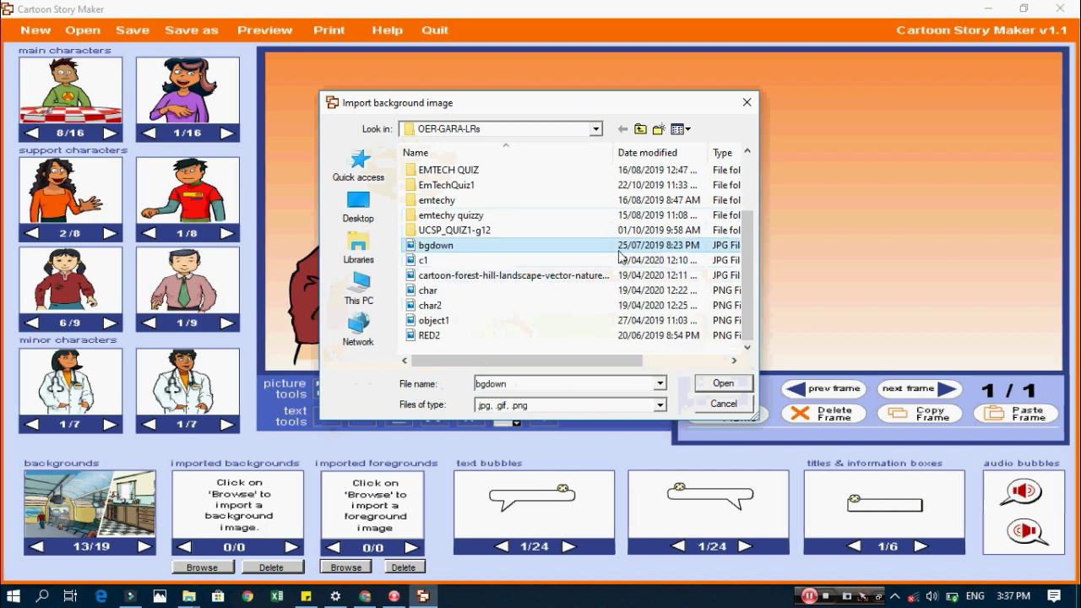
click(723, 384)
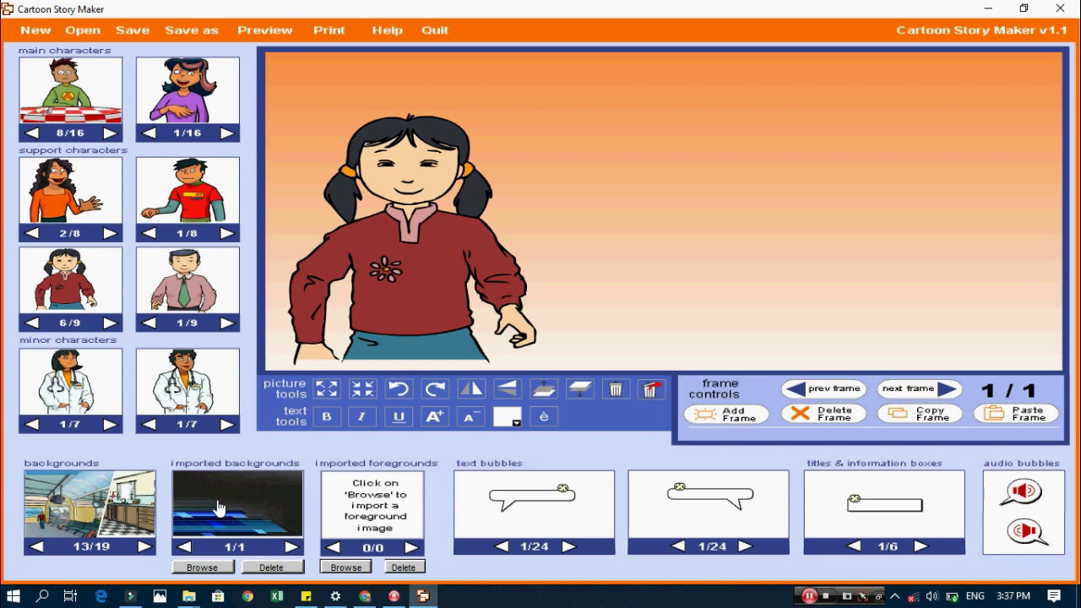
Step: Delete the bgdown image from the imported backgrounds
mouse_move(252, 514)
mouse_down()
mouse_move(270, 431)
mouse_move(481, 160)
mouse_move(882, 228)
mouse_move(605, 226)
mouse_move(621, 178)
mouse_move(355, 253)
mouse_move(583, 260)
mouse_move(217, 508)
mouse_move(262, 511)
mouse_up()
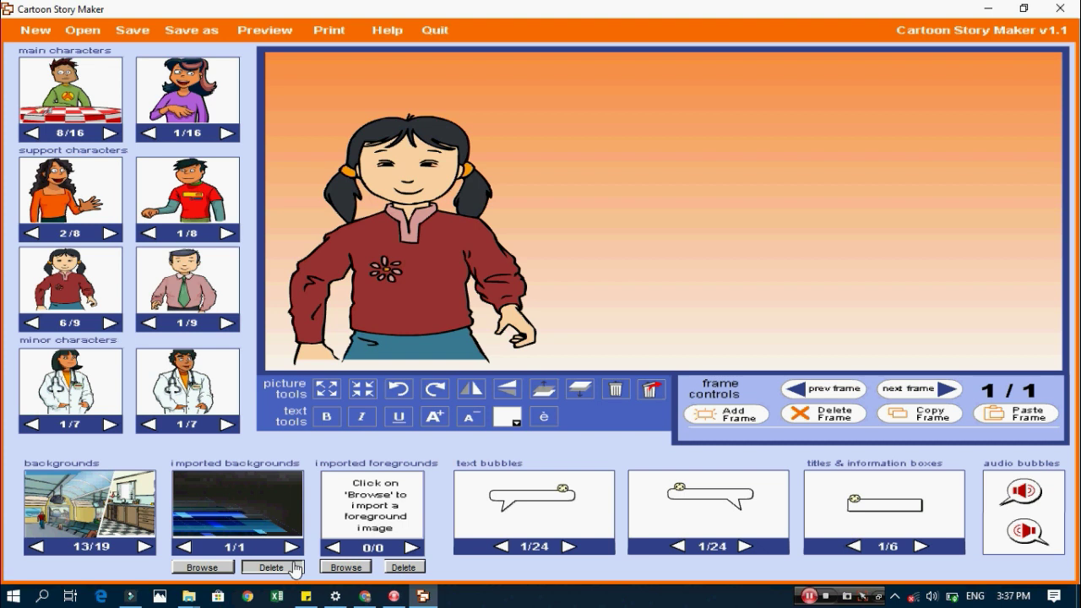
click(290, 567)
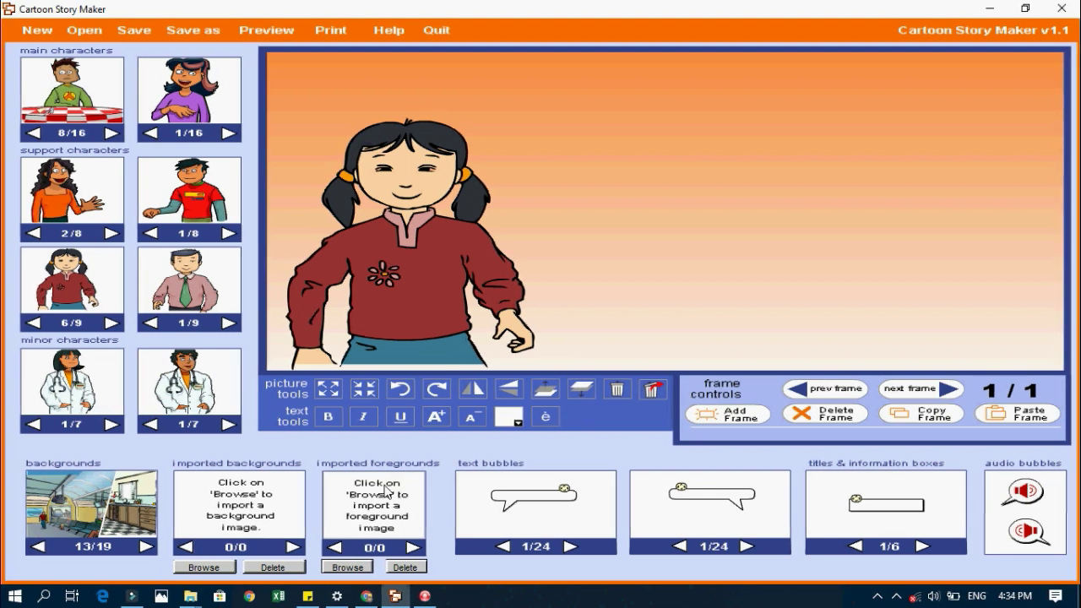
Step: Import the RED2 image as a custom foreground and place the red bear in the right half of the frame
click(360, 573)
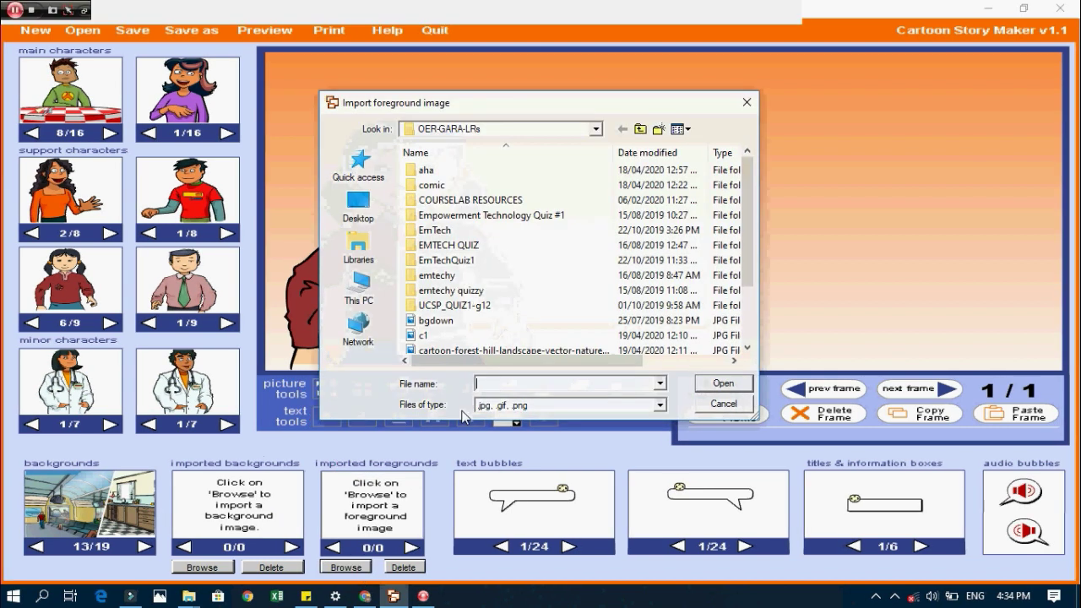
scroll(516, 334, down, 2)
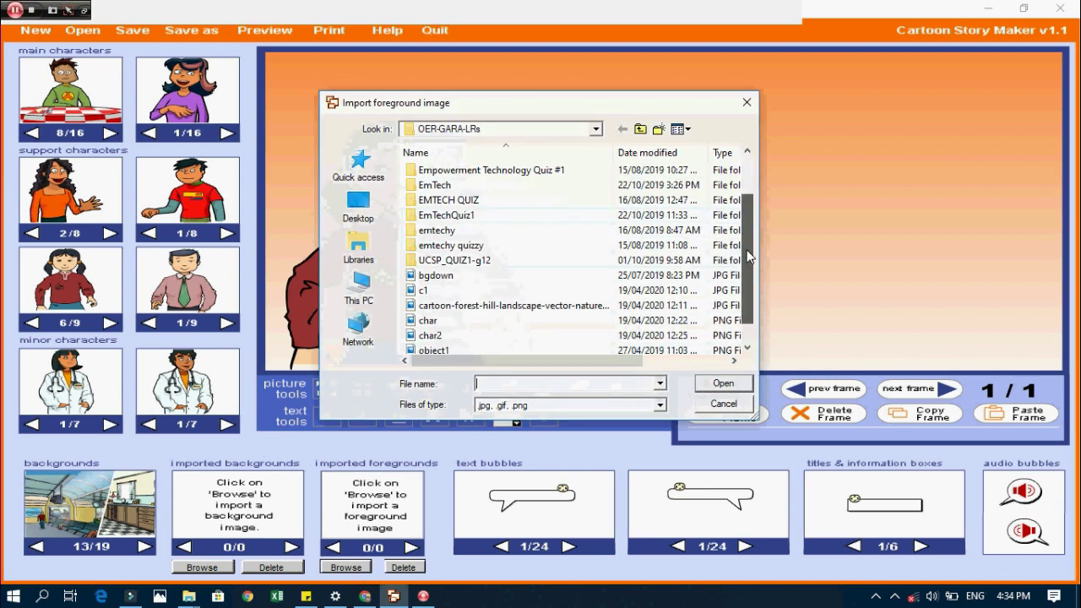
click(422, 336)
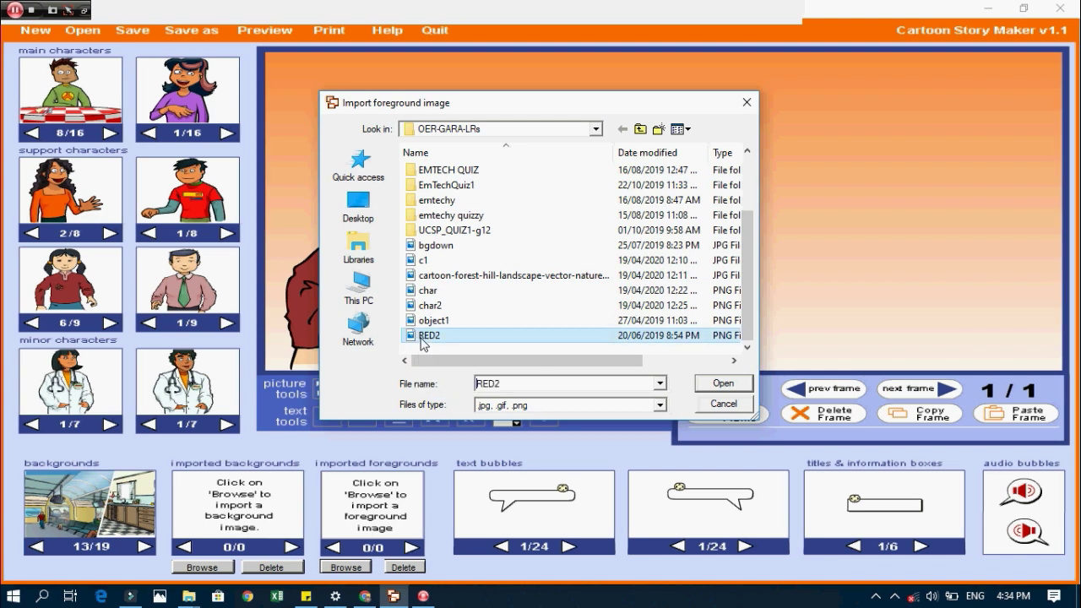
click(724, 383)
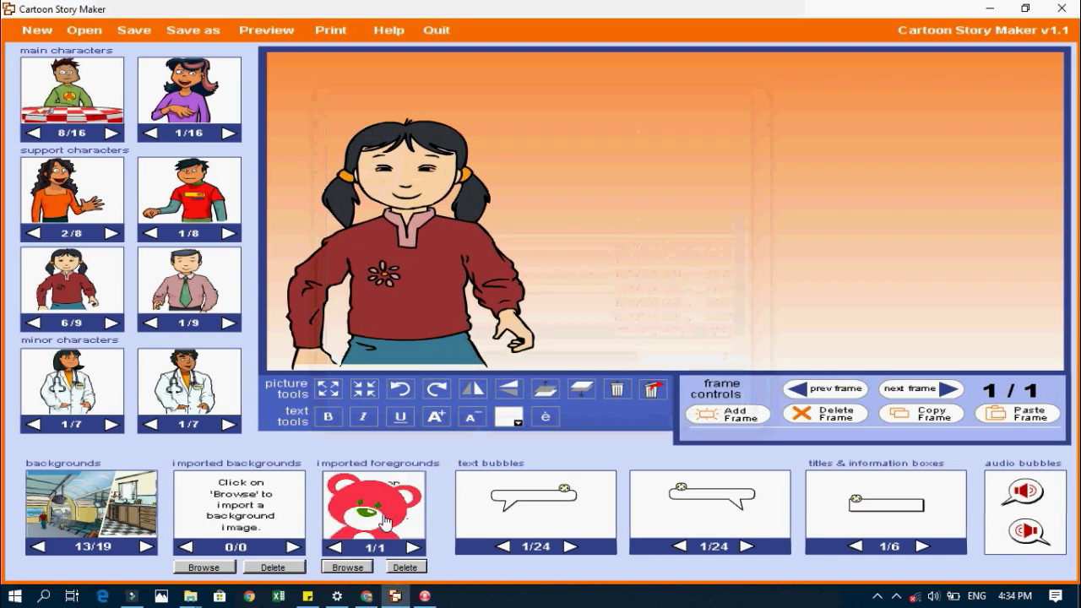
drag(384, 521, 736, 166)
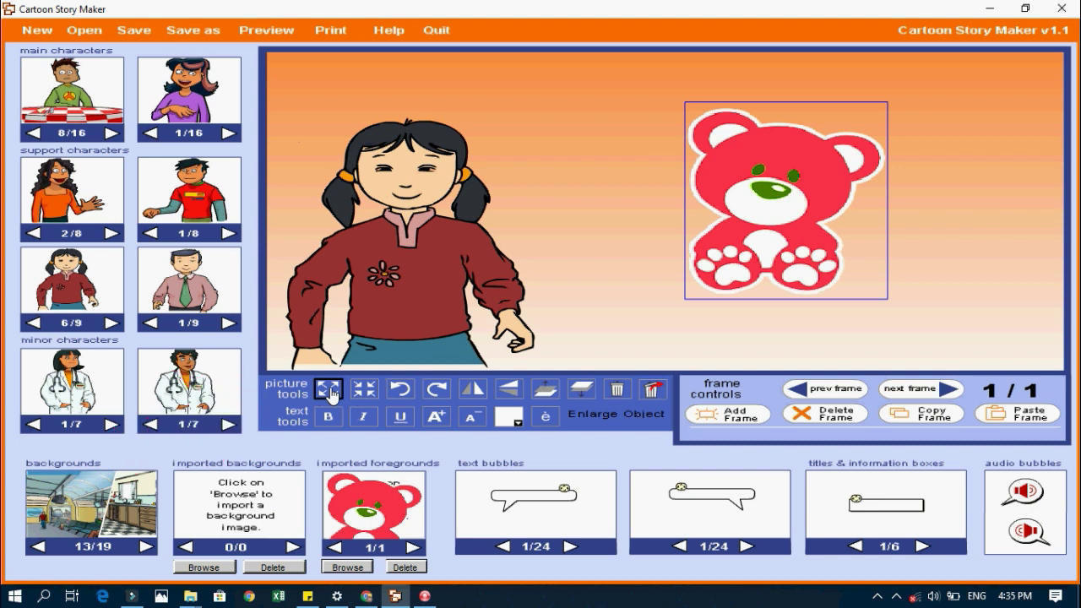
Step: Enlarge the red bear a few increments, and shrink it to a smaller size than it was placed at
click(329, 390)
click(328, 390)
click(328, 390)
click(366, 395)
click(365, 395)
click(366, 395)
click(365, 398)
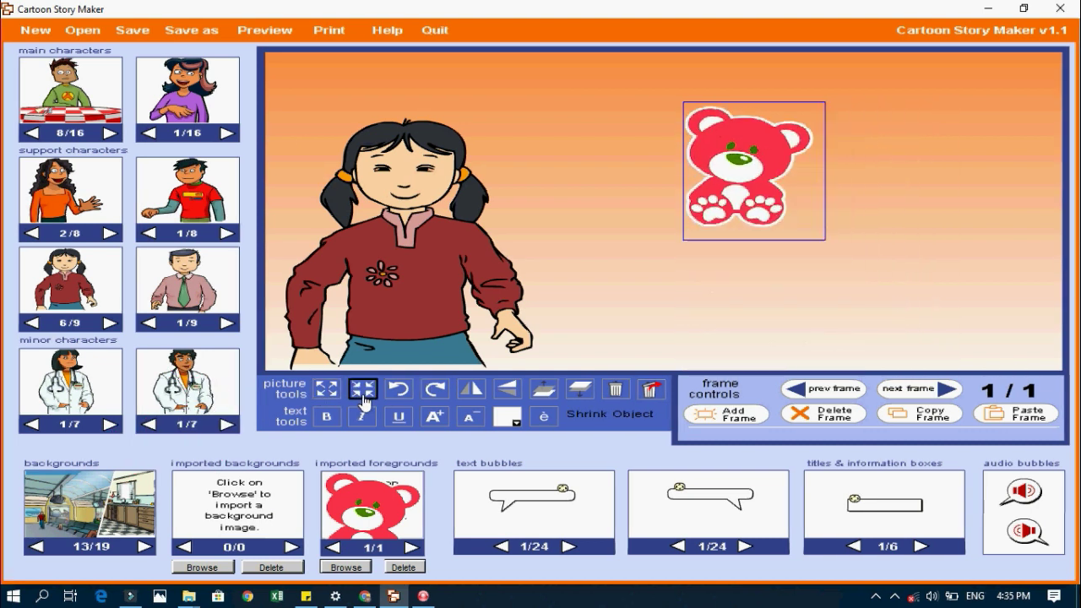
Step: Rotate the red bear slightly counterclockwise and try out the horizontal and vertical flips on it
click(408, 395)
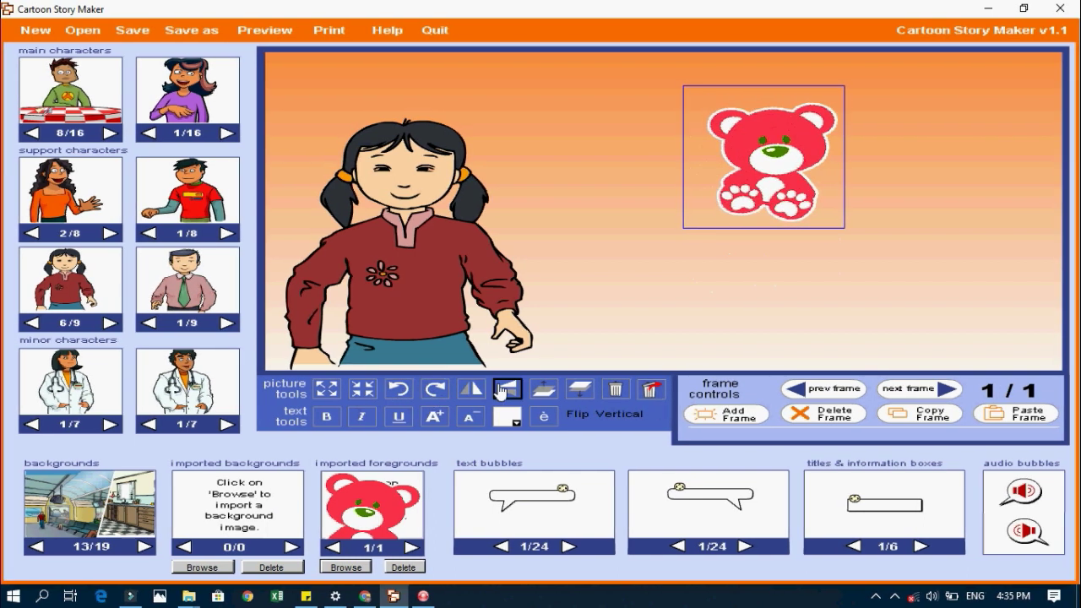
click(473, 389)
click(508, 390)
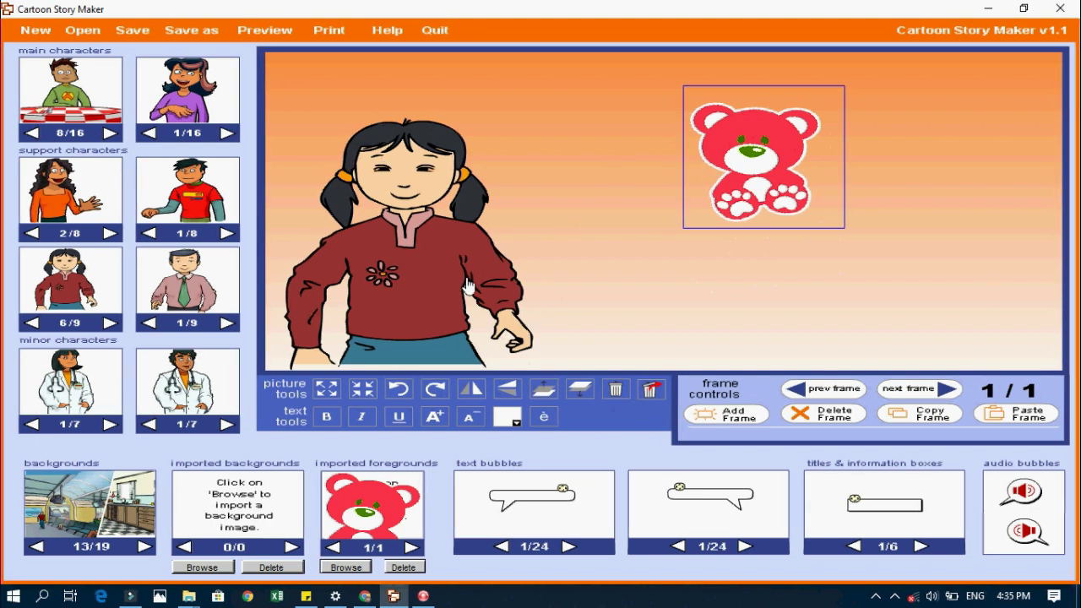
Step: Delete the girl character from the frame and restore her by undoing the deletion
click(403, 218)
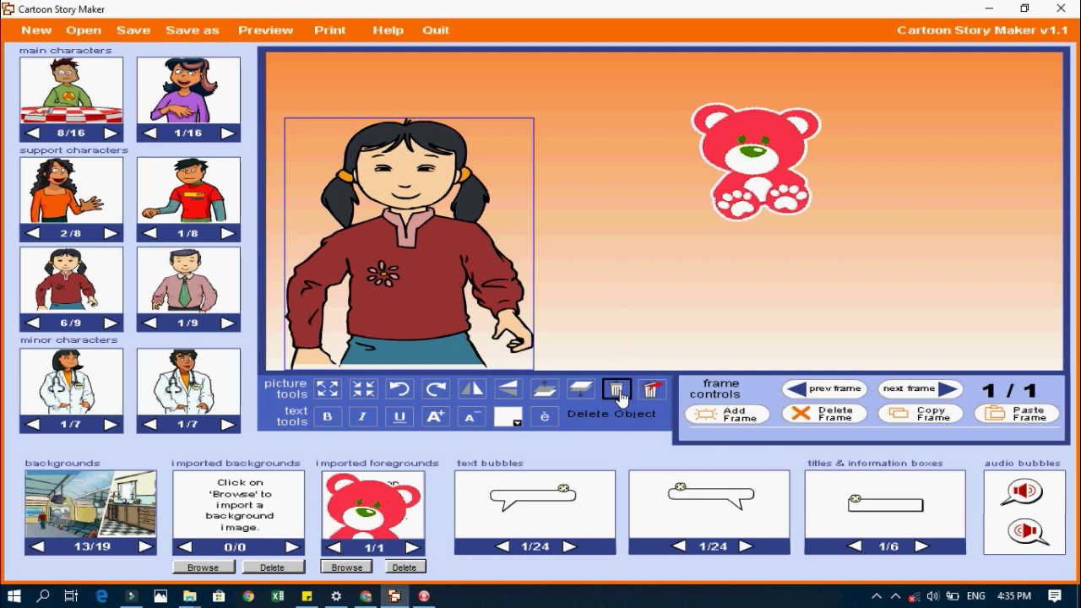
click(618, 393)
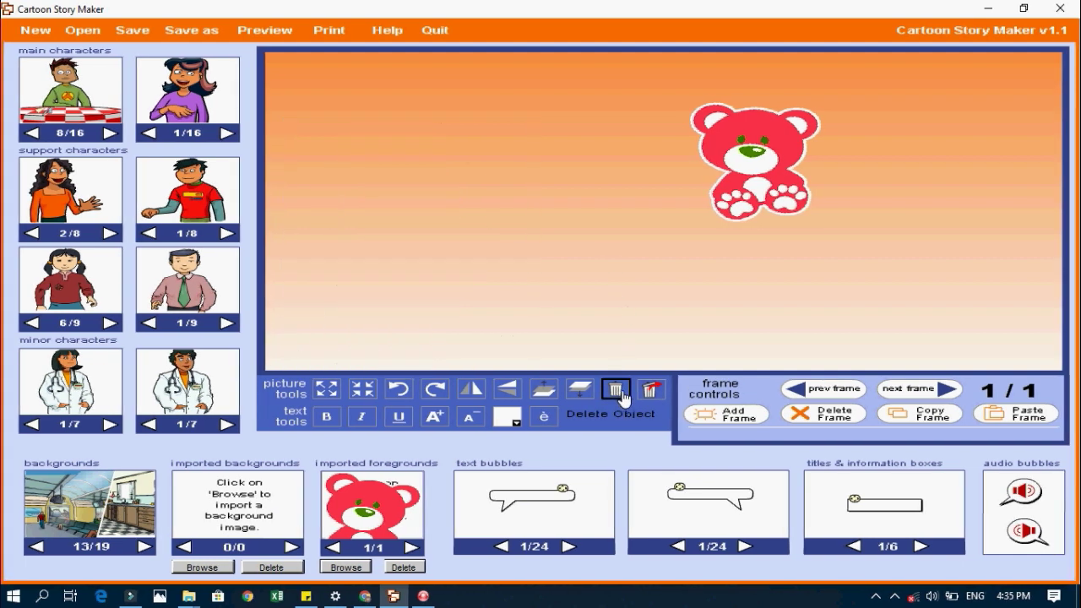
click(648, 390)
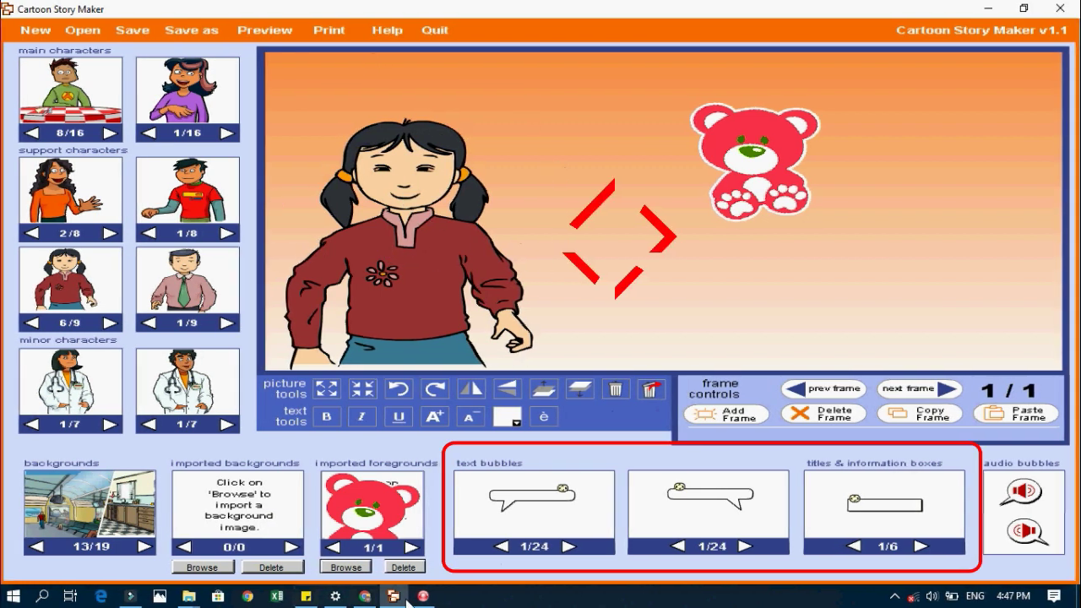
Step: Add a left-tailed text bubble to the frame and move it close beside the girl's head
drag(537, 507, 538, 508)
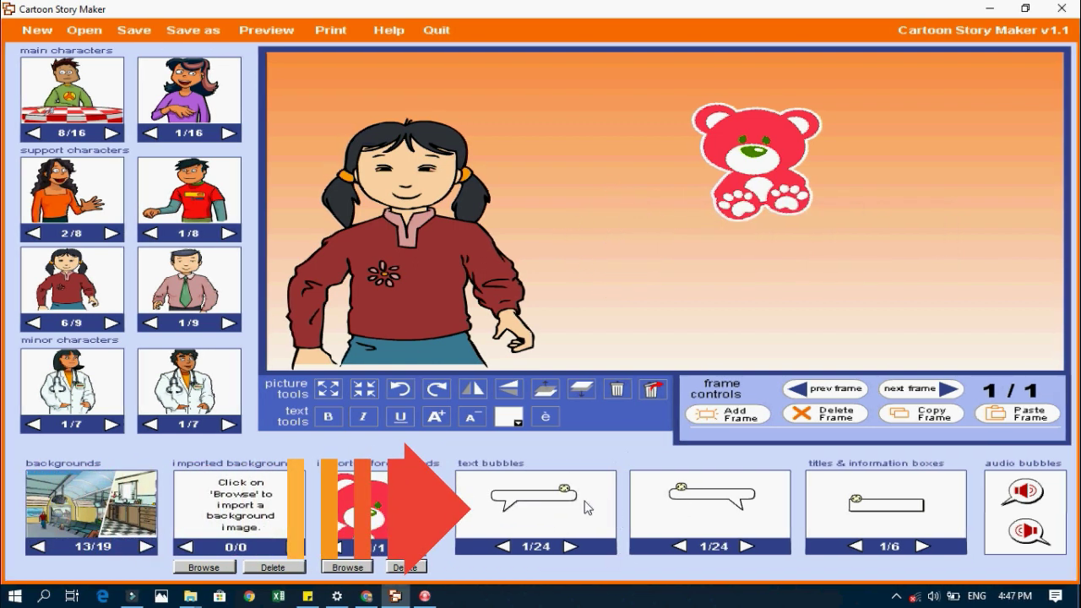
drag(549, 518, 538, 150)
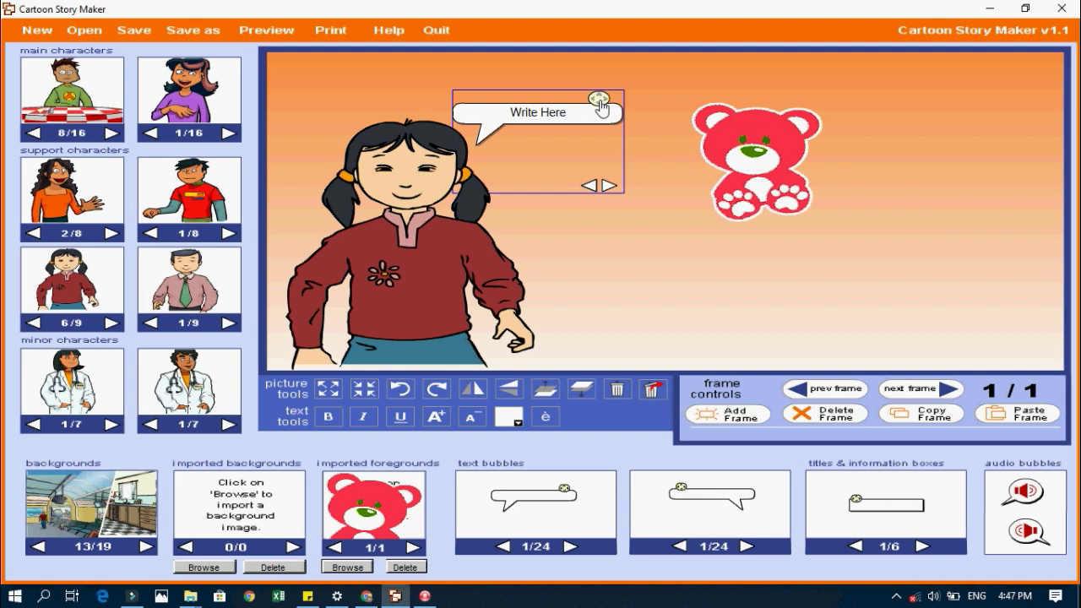
drag(599, 99, 613, 117)
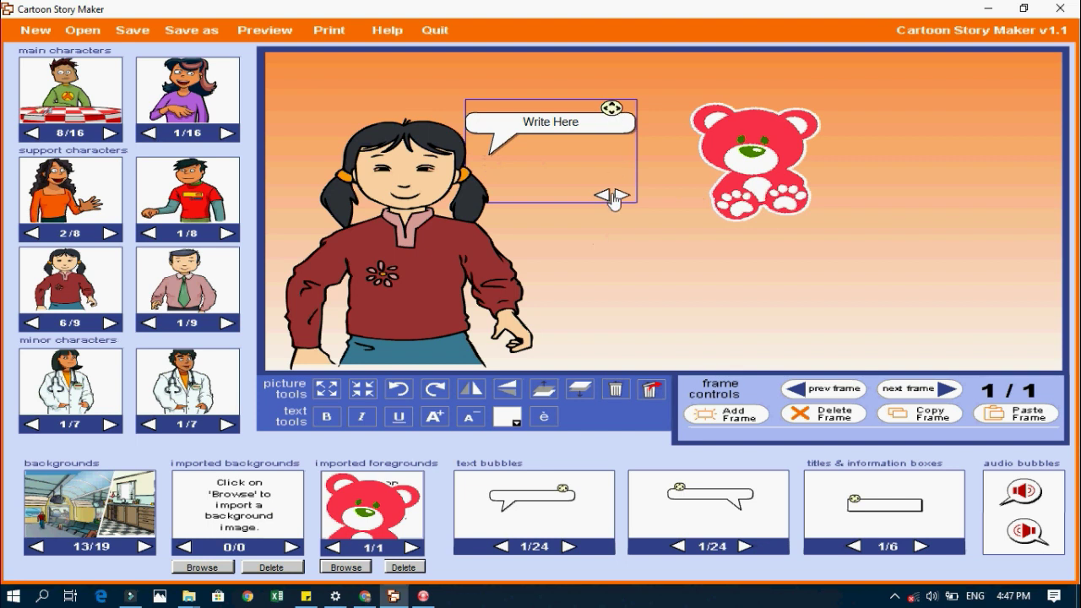
Step: Try out different shapes for the girl's text bubble and settle on the wider one-line bubble with its tail pointing down
click(616, 196)
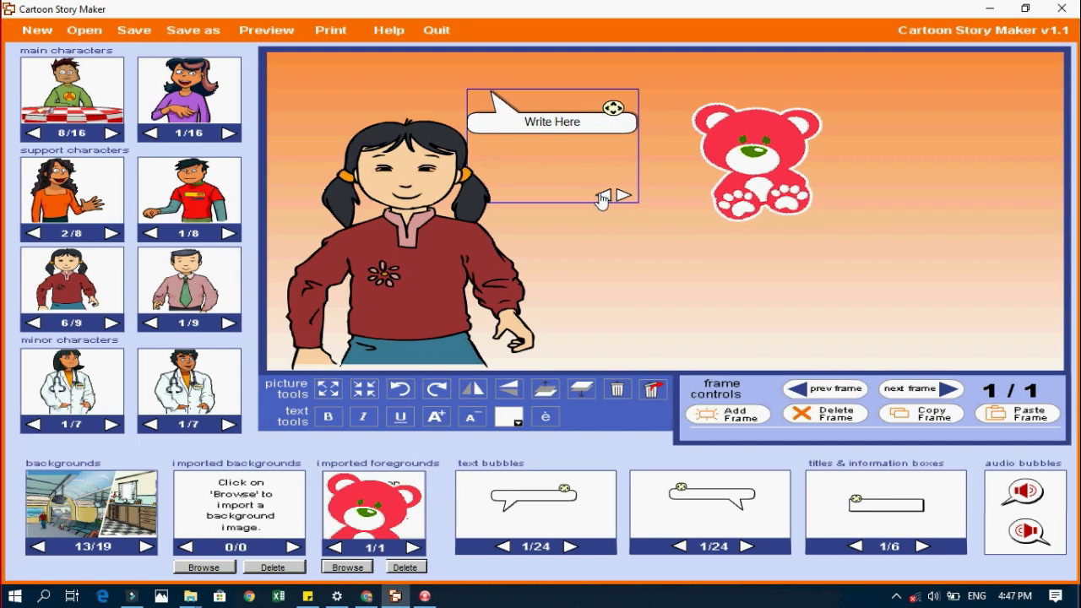
click(615, 196)
click(604, 196)
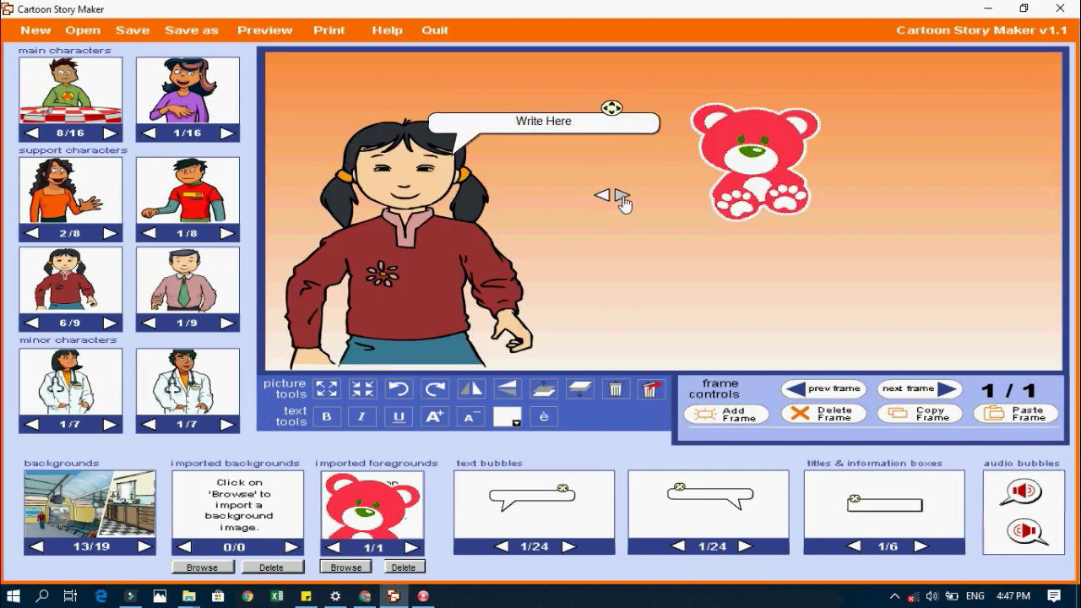
click(620, 196)
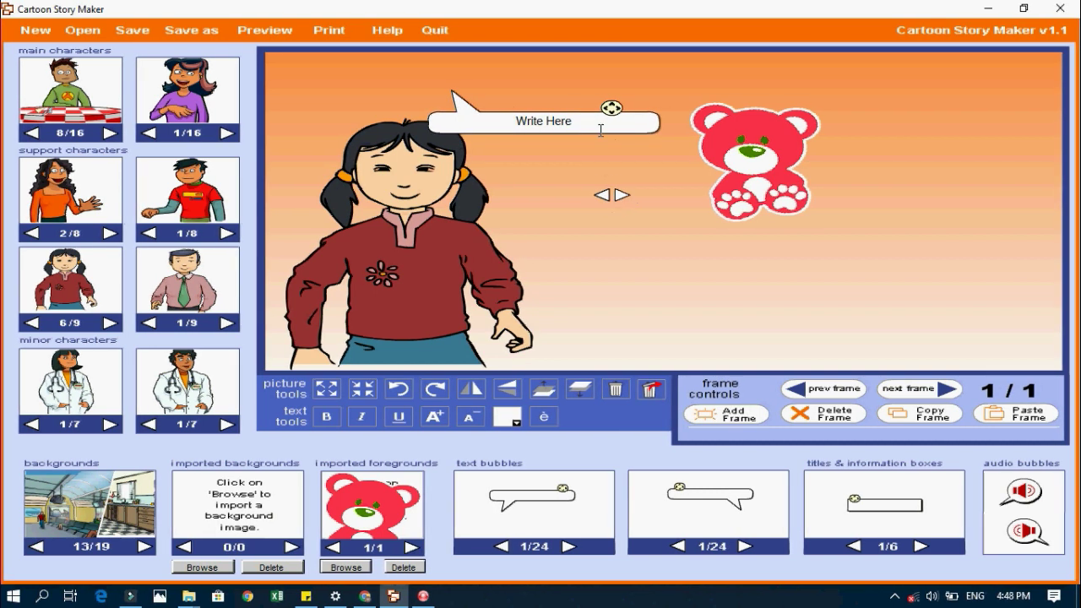
click(591, 196)
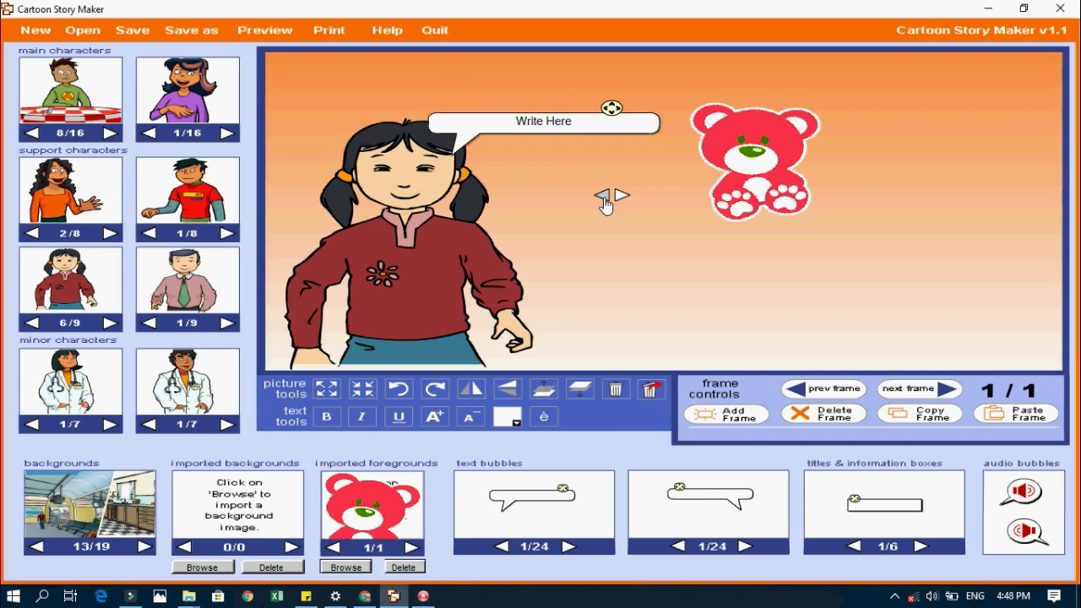
Step: Replace the placeholder in the girl's bubble with "Hello! My name is" followed by her first name and a period
drag(579, 118, 426, 107)
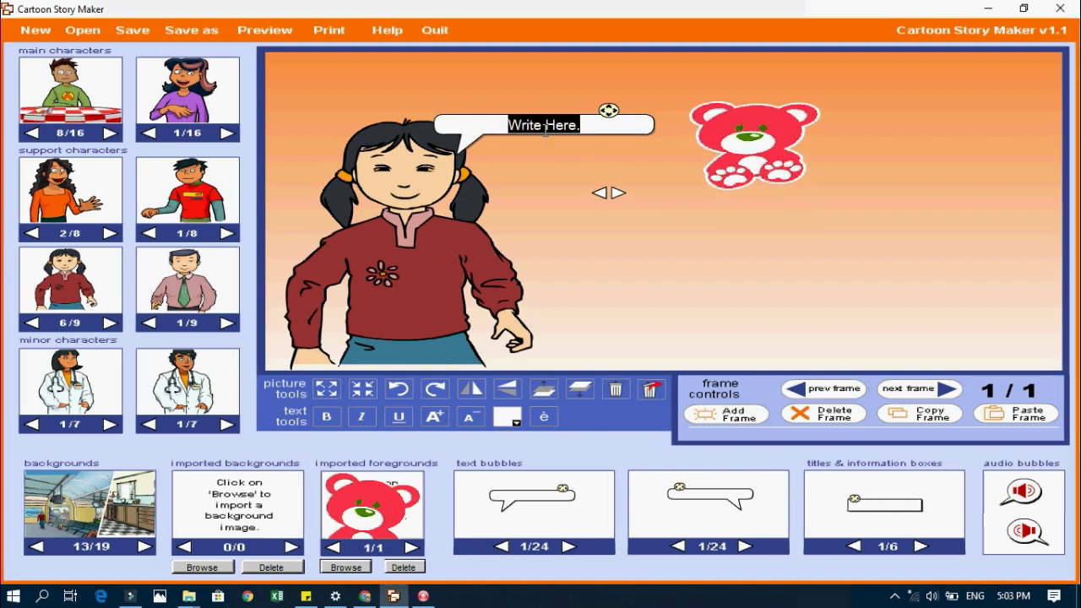
key(BackSpace)
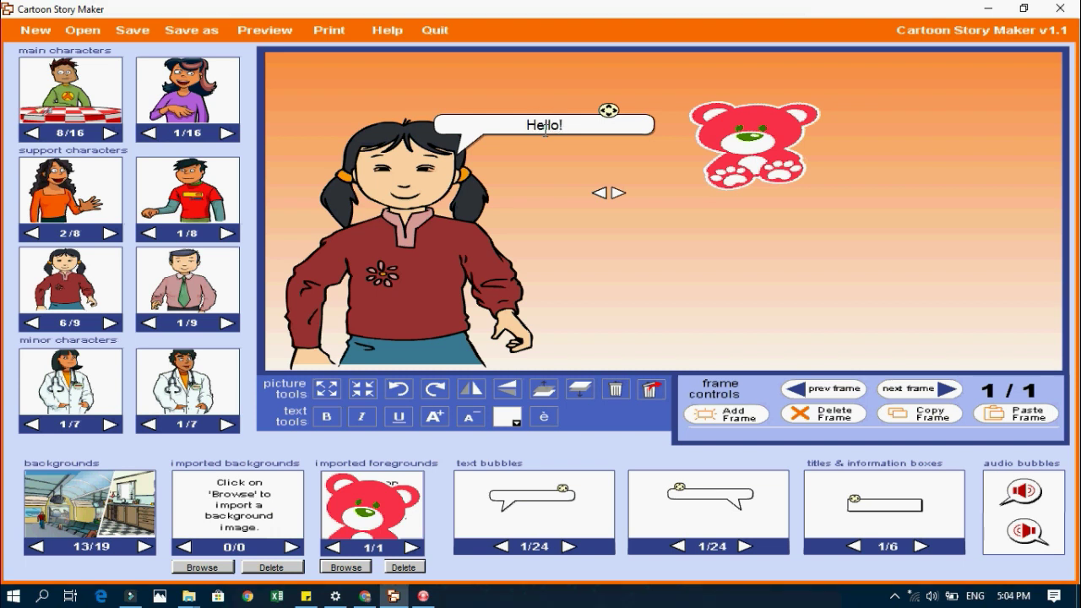
text(Hello! My name is J)
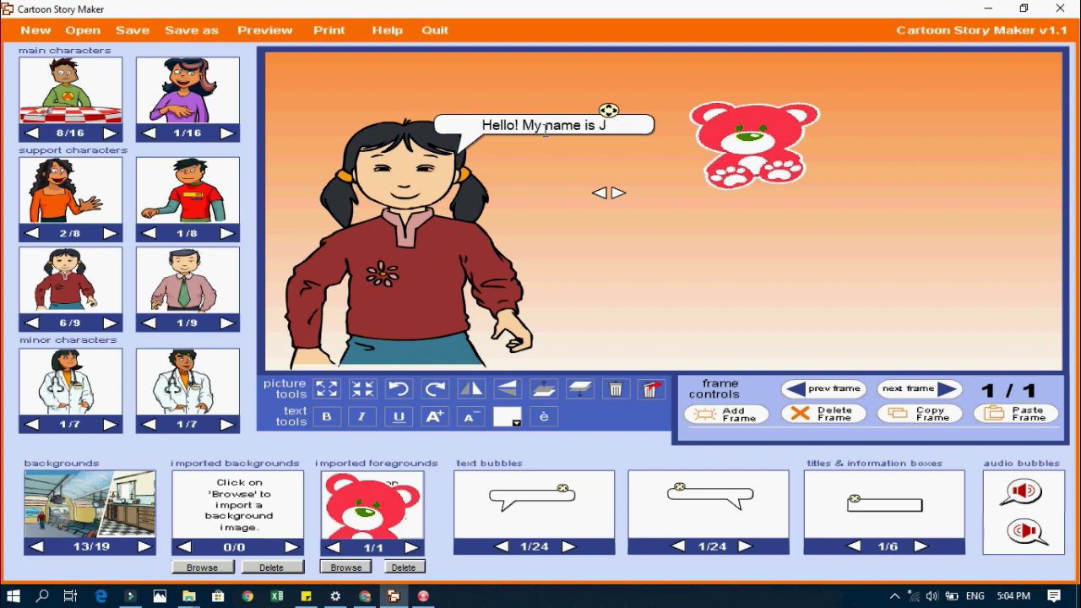
text(ane.)
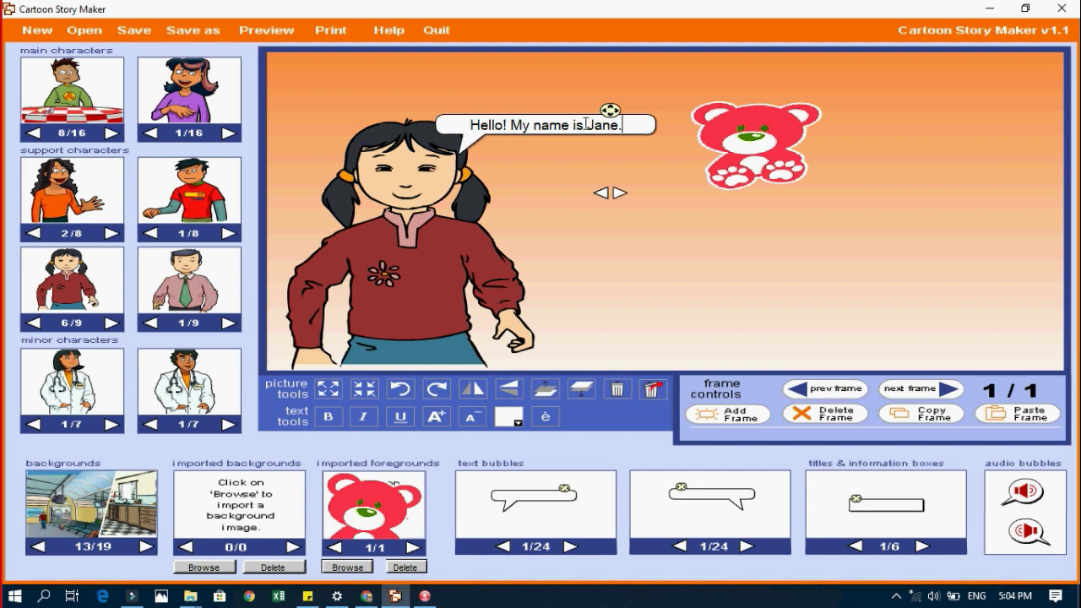
Step: Format the whole greeting in the girl's bubble as bold, italic and underlined
key(shift+Left)
key(shift+Left)
key(shift+Left)
drag(581, 121, 470, 114)
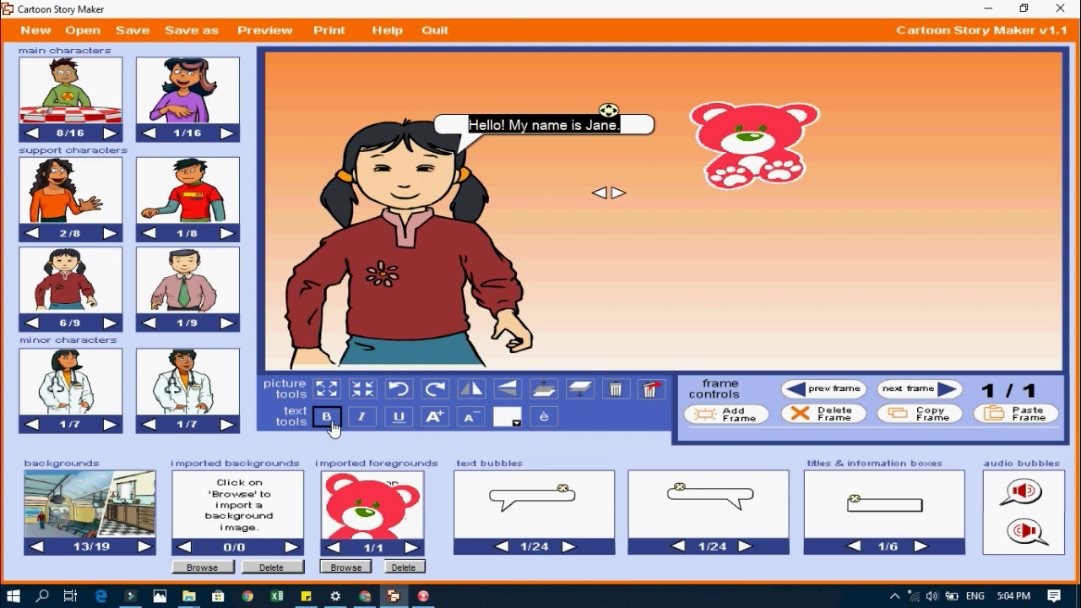
click(328, 419)
click(362, 417)
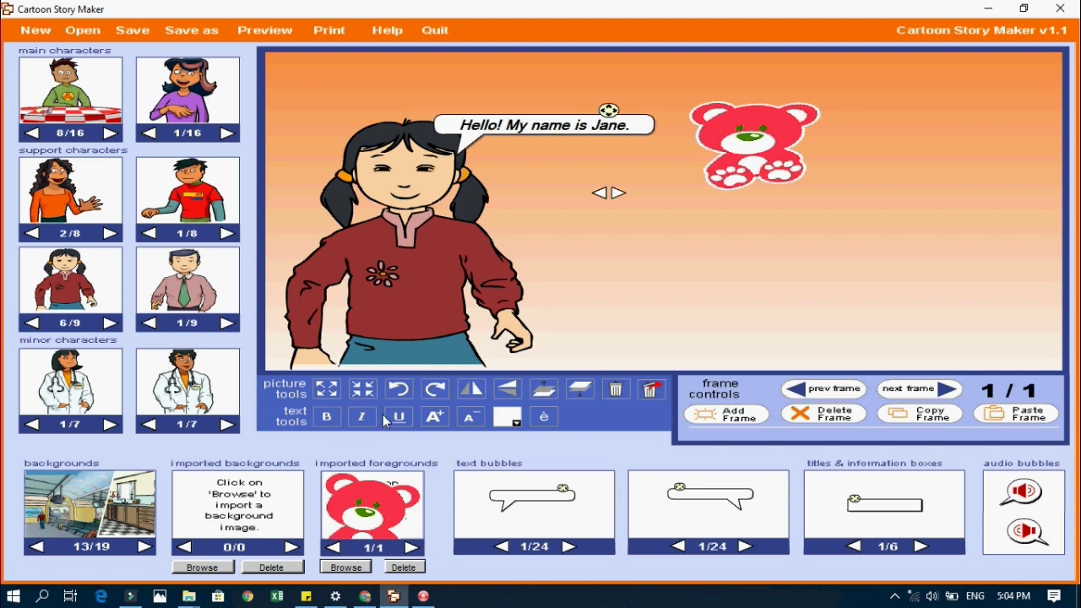
click(399, 417)
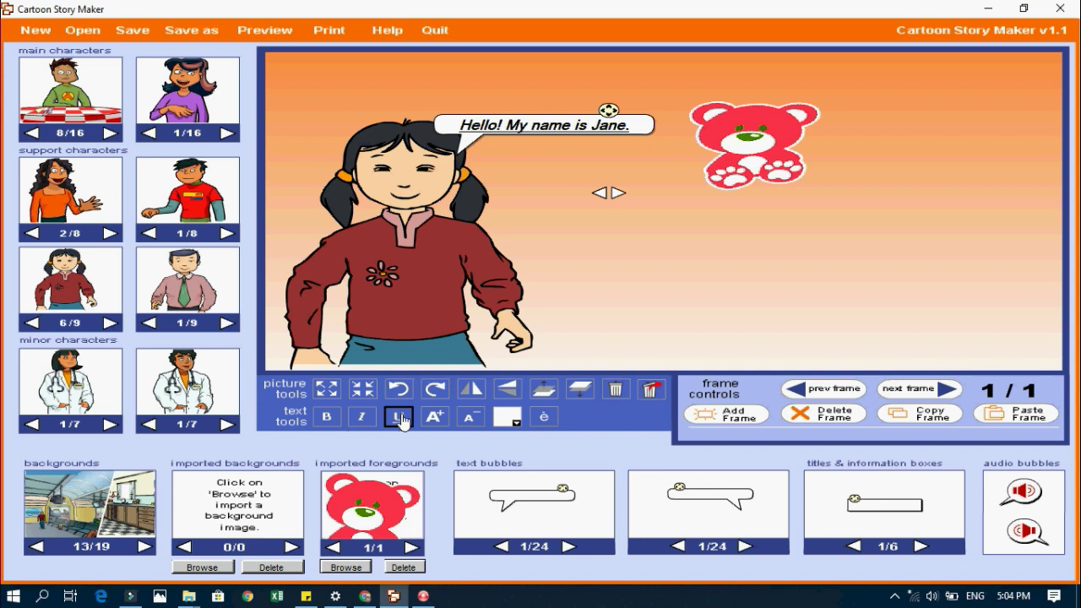
Step: Enlarge the girl's bubble text a couple of increments, and reduce it to slightly smaller than its original size
click(438, 418)
click(437, 420)
click(470, 422)
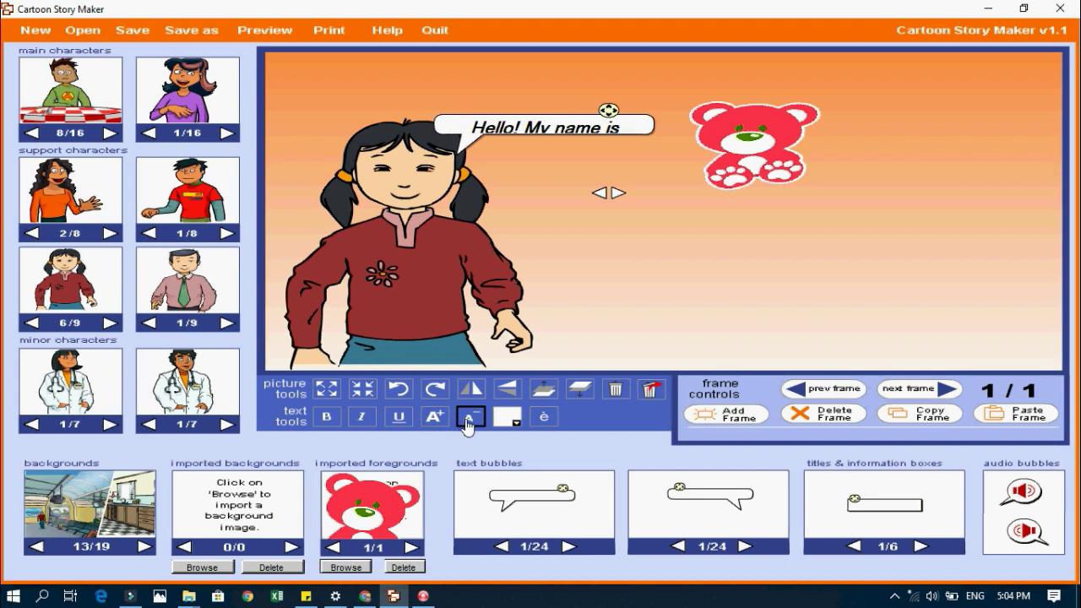
click(469, 422)
click(469, 422)
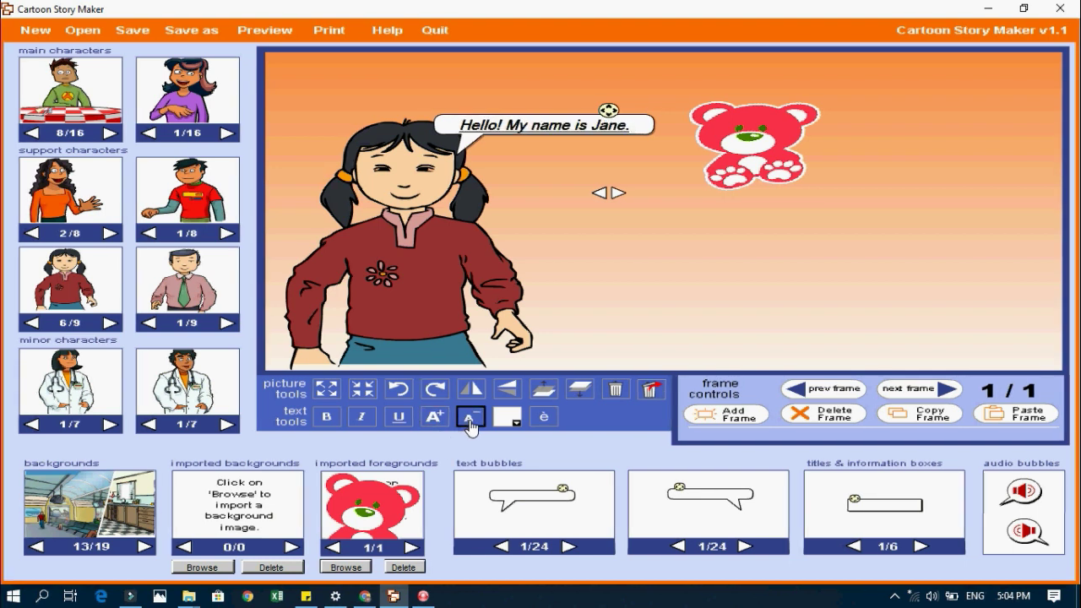
click(471, 423)
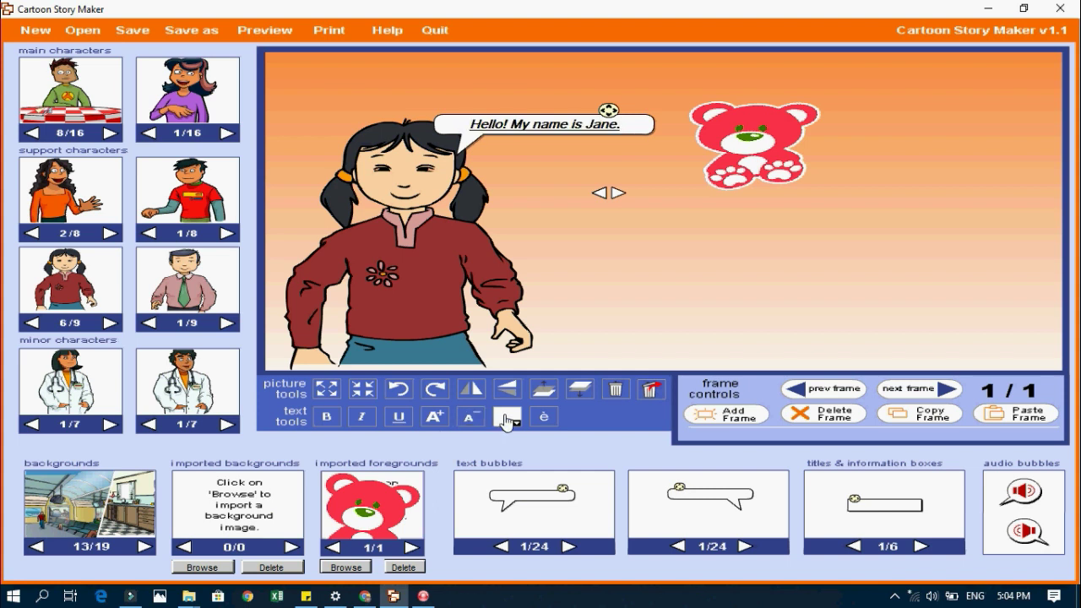
Step: Color the girl's bubble text dark green, and change it to bright green
click(506, 421)
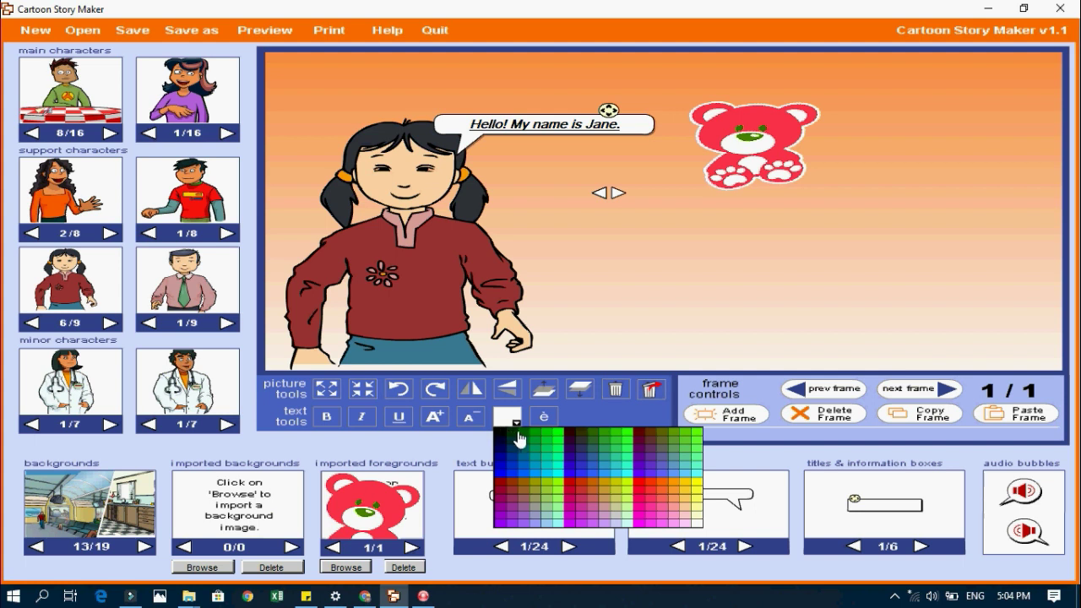
click(526, 437)
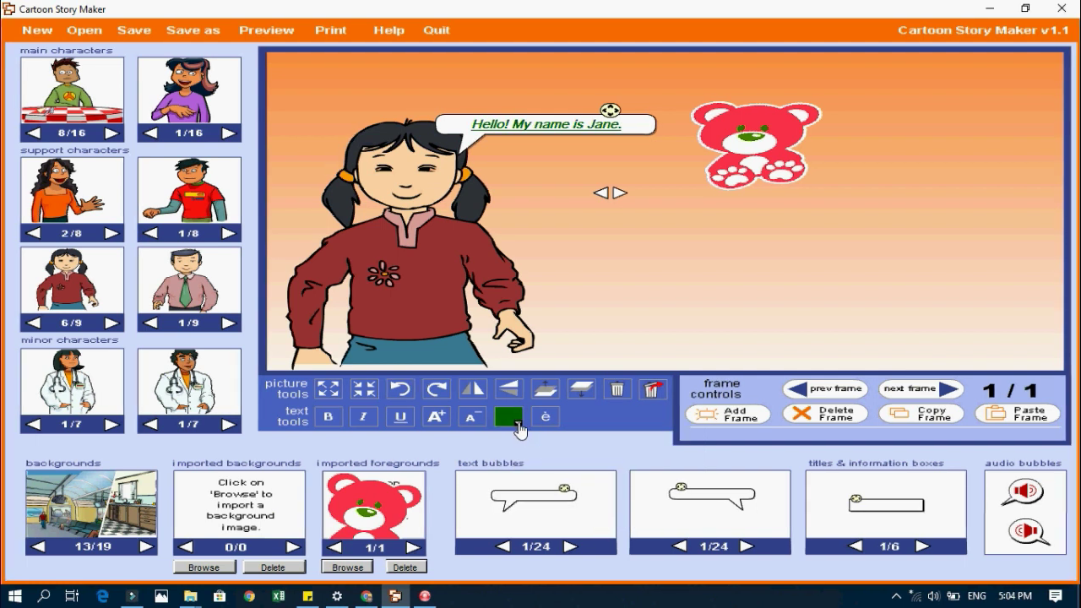
click(516, 422)
click(545, 433)
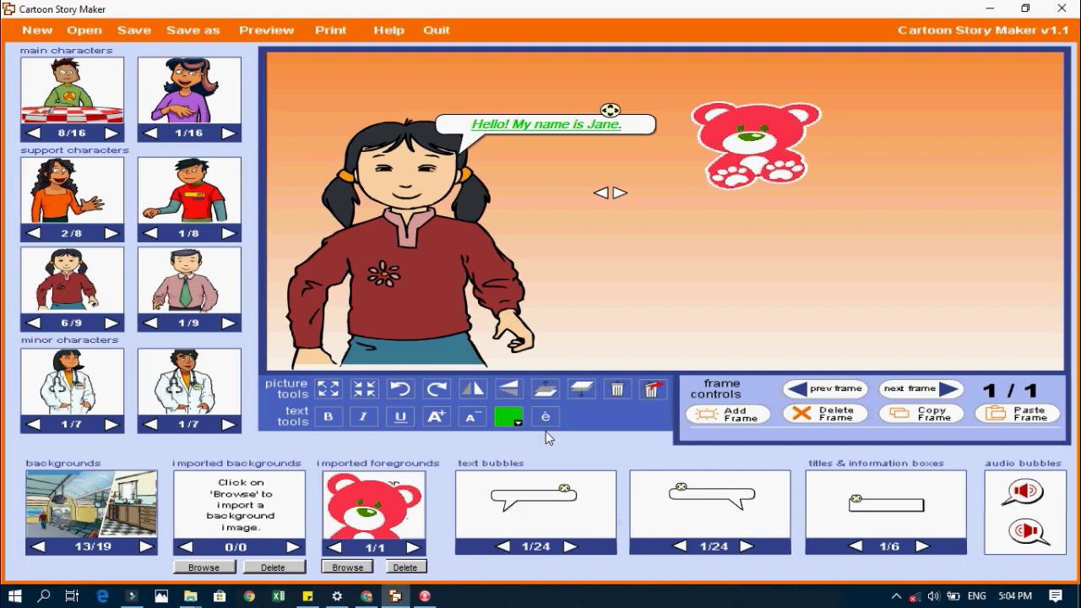
click(516, 422)
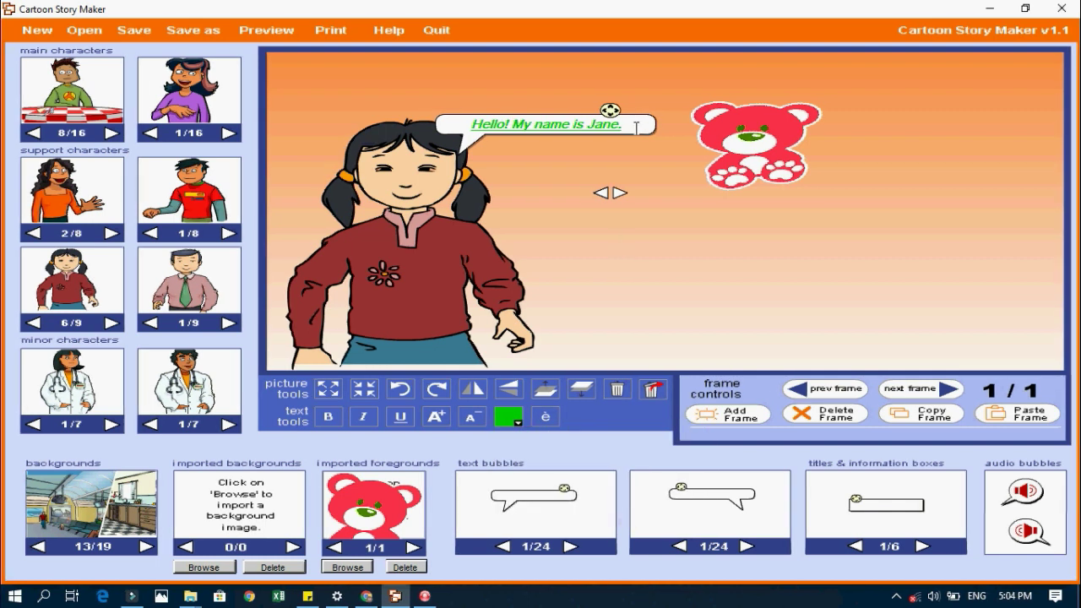
click(621, 120)
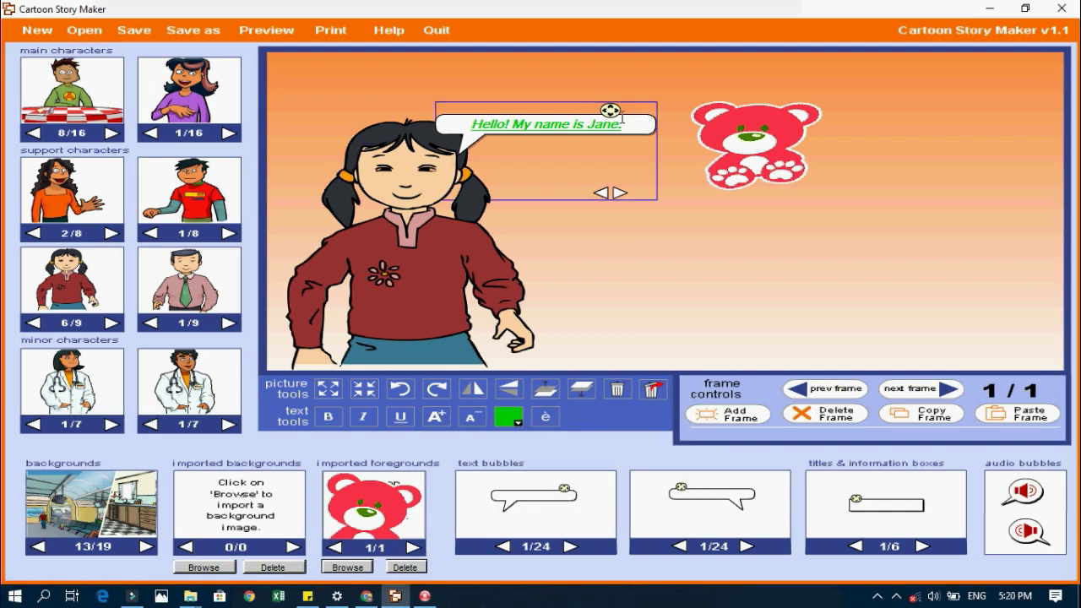
Step: Replace the red bear with the support character 4/9, the boy in the orange sweater, near the frame's right edge
click(769, 144)
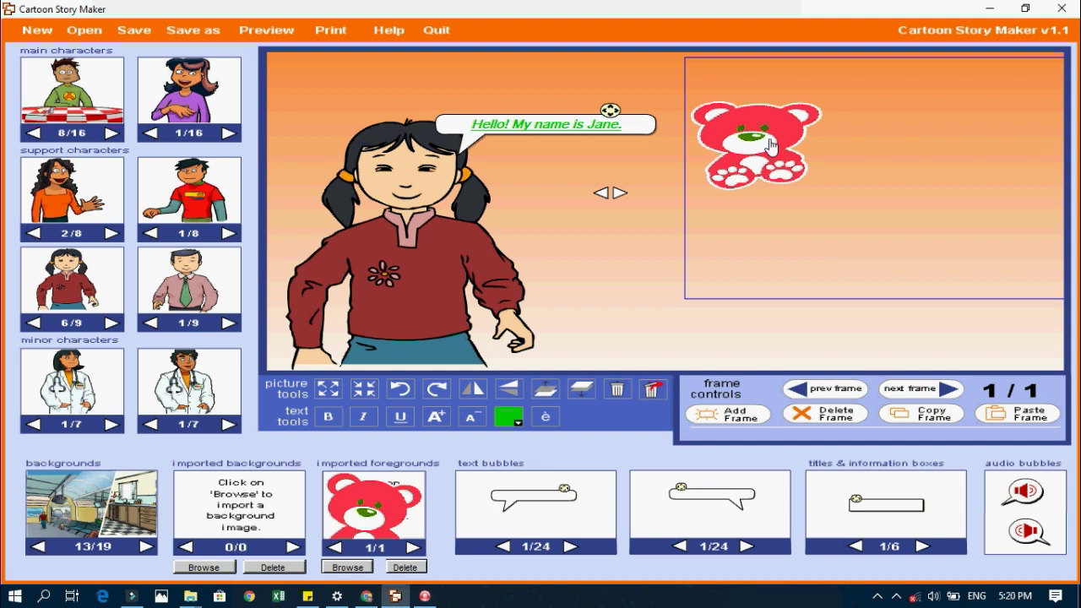
key(Delete)
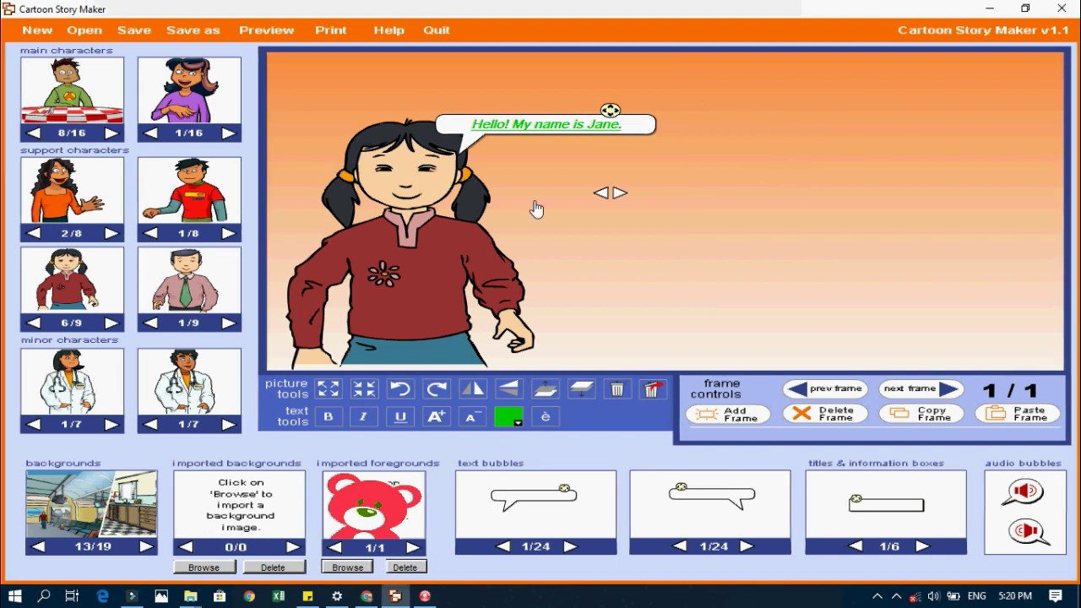
click(228, 323)
click(228, 322)
click(228, 323)
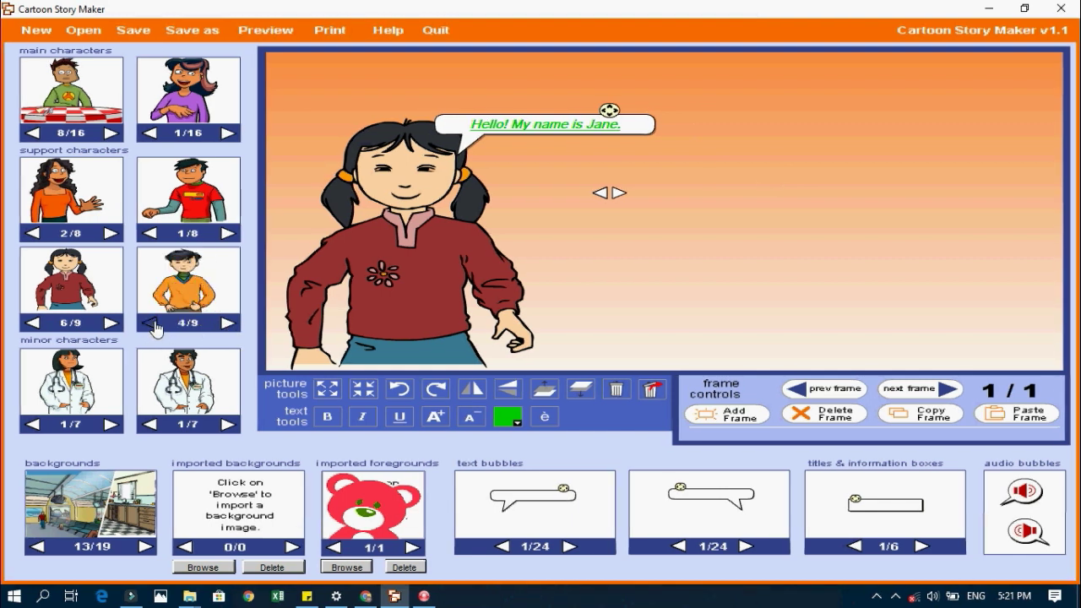
drag(186, 279, 824, 237)
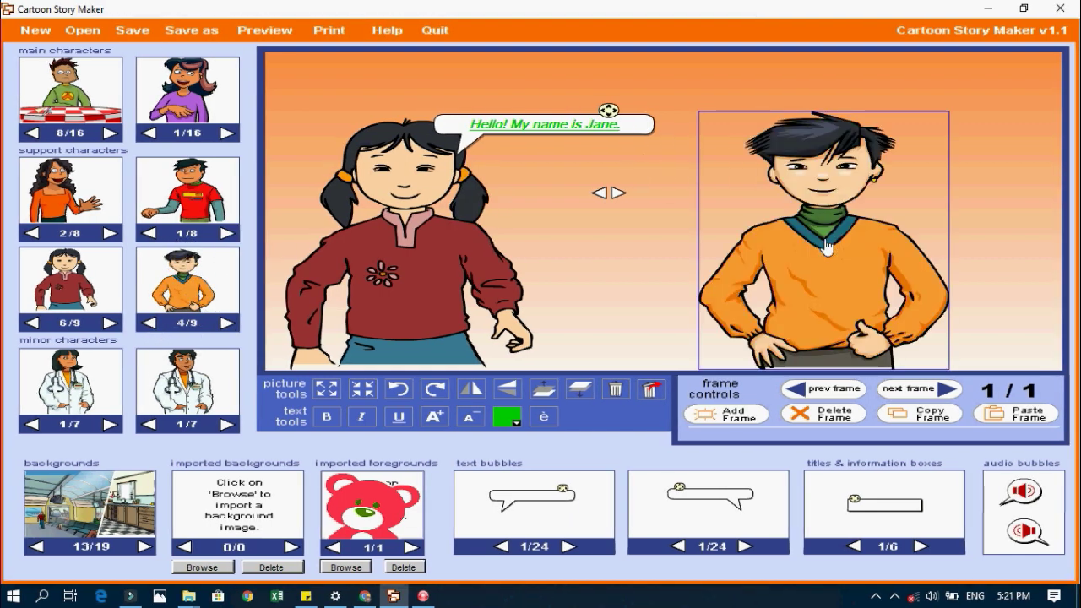
drag(893, 235, 942, 243)
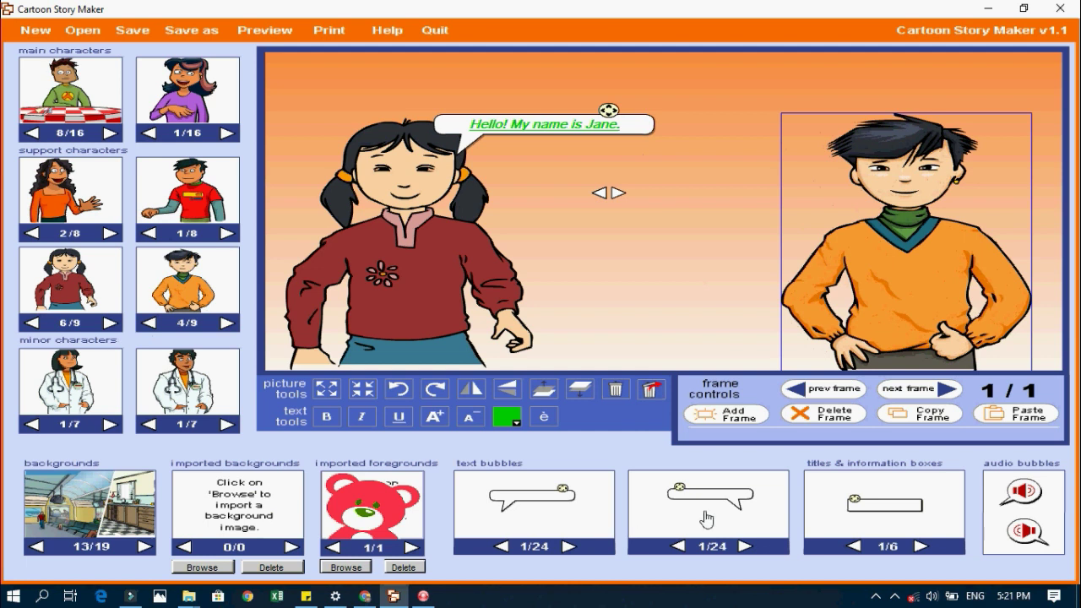
Step: Add a right-tailed text bubble above the boy's head and enlarge it several increments
drag(726, 509, 792, 129)
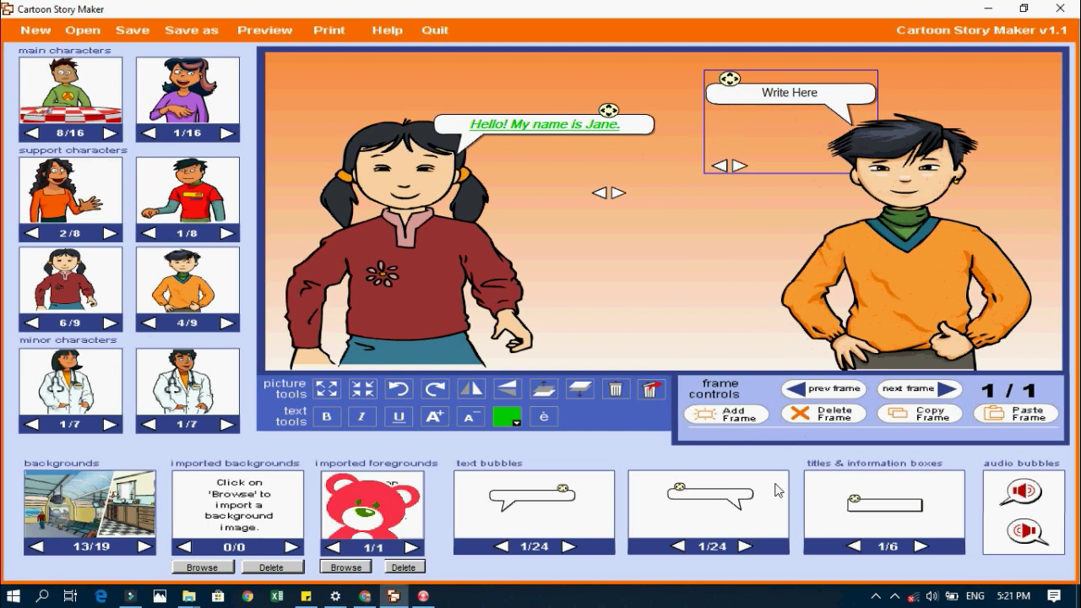
click(327, 389)
click(327, 388)
click(326, 388)
click(327, 389)
click(333, 395)
click(334, 395)
Step: Replace the placeholder in the boy's bubble with "Hi", the girl's first name and "! Nice to meet you"
drag(842, 81, 750, 81)
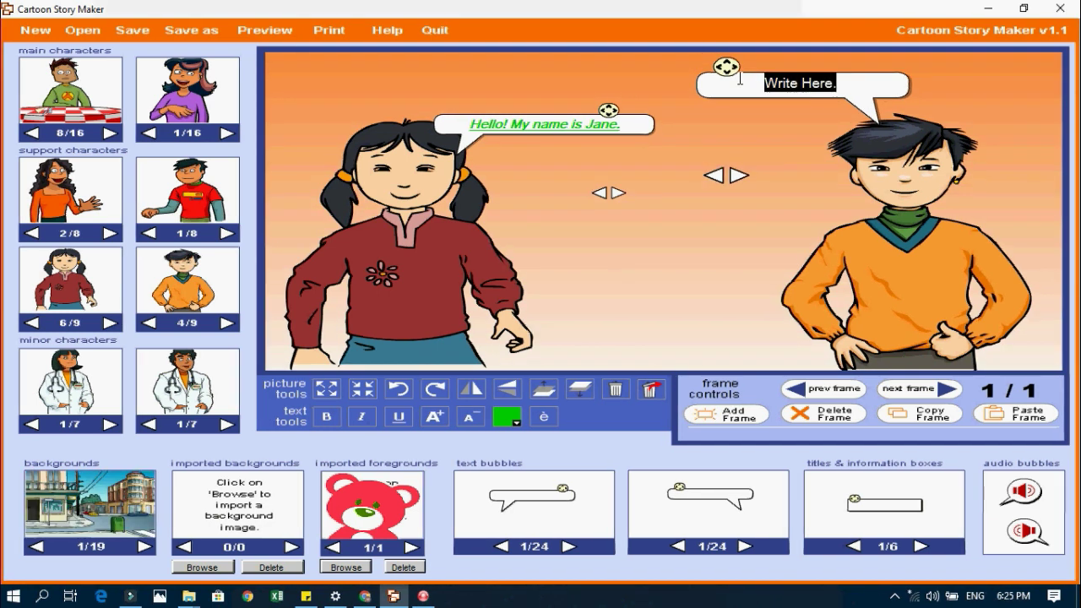
text(h)
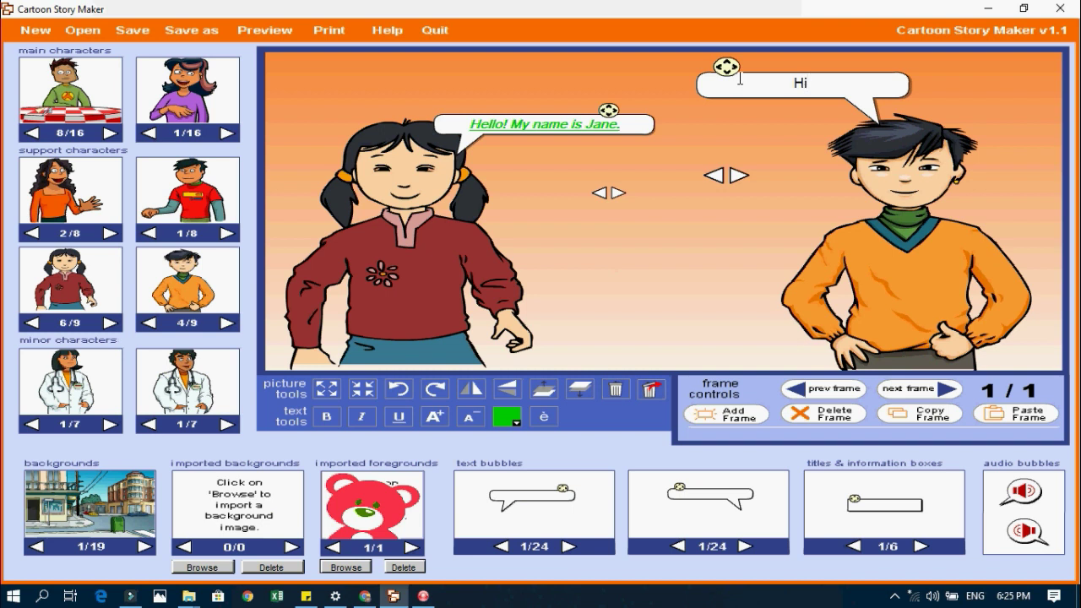
text(i Jane!)
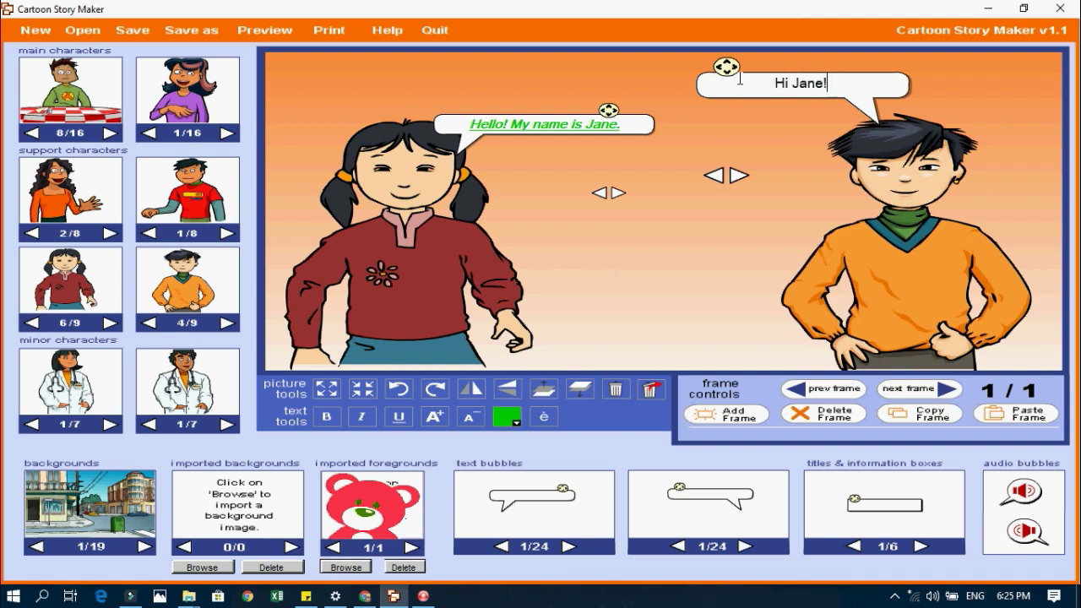
text( Nice to meet you)
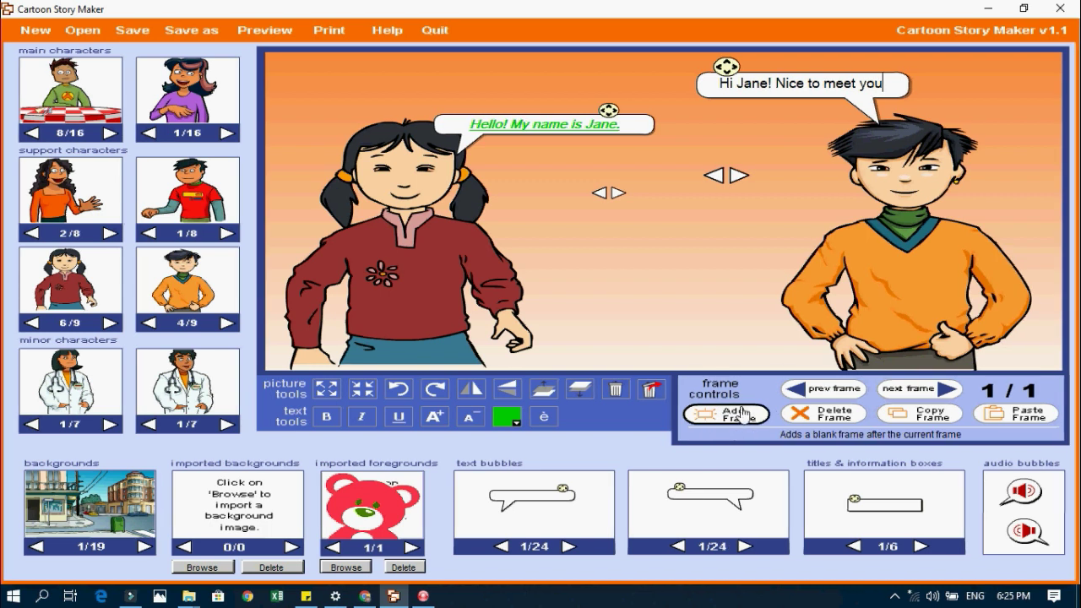
Step: Add a second frame and fill it with the classroom background 2/19
click(750, 419)
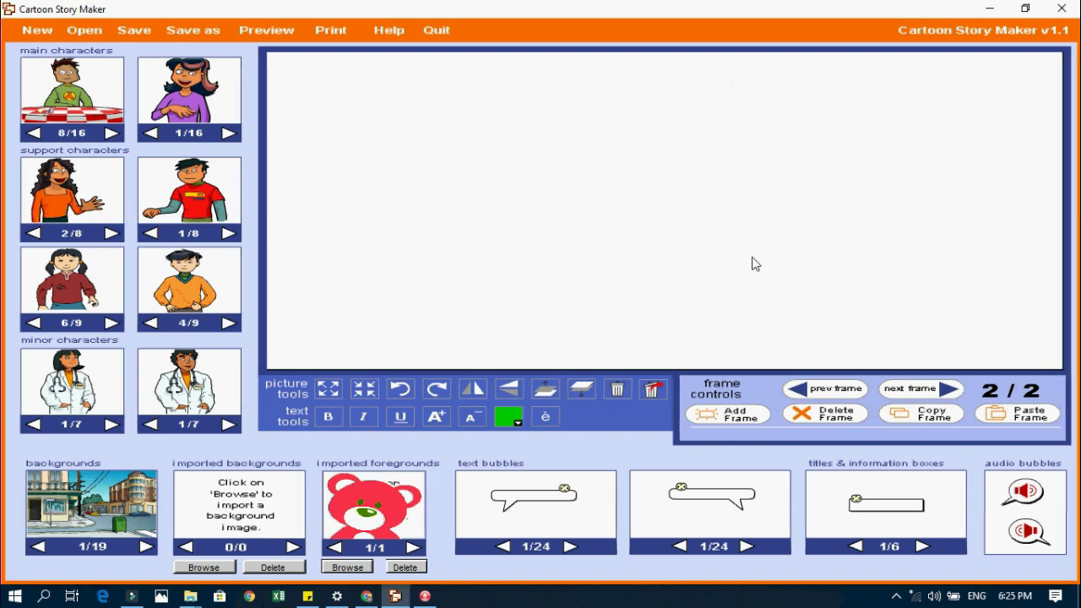
click(144, 548)
drag(110, 506, 657, 218)
Step: Place the pigtailed girl (support character 6/9) in the left half of the frame and the orange-sweater boy (4/9) in the right half
drag(67, 279, 422, 258)
scroll(422, 258, up, 5)
drag(188, 287, 809, 268)
scroll(809, 268, up, 5)
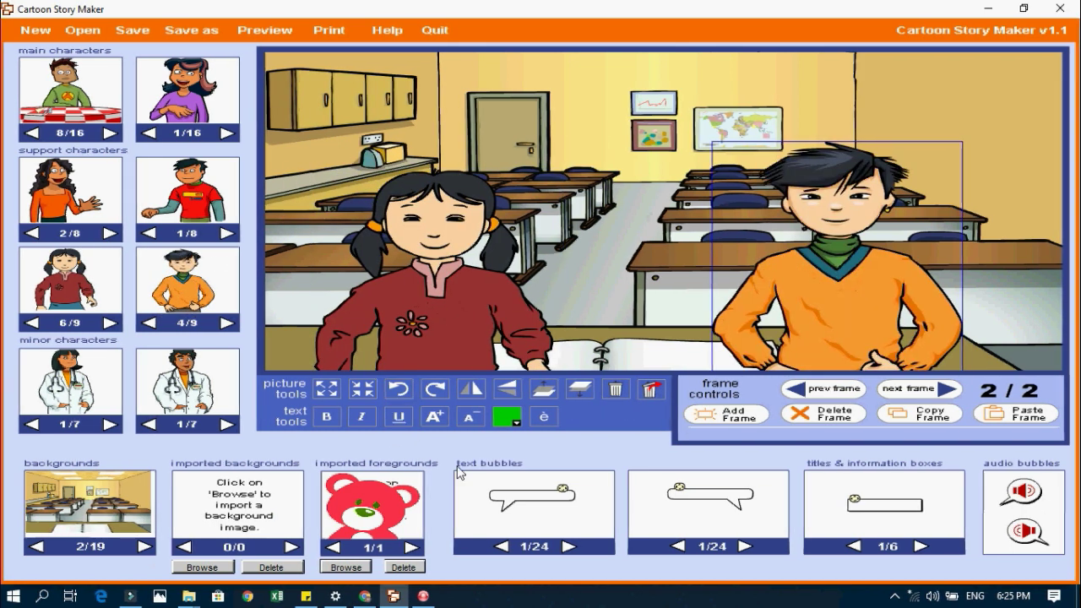
Step: Add a text bubble above each of the two characters and enter "What is your name?" in the girl's bubble
drag(511, 498, 541, 162)
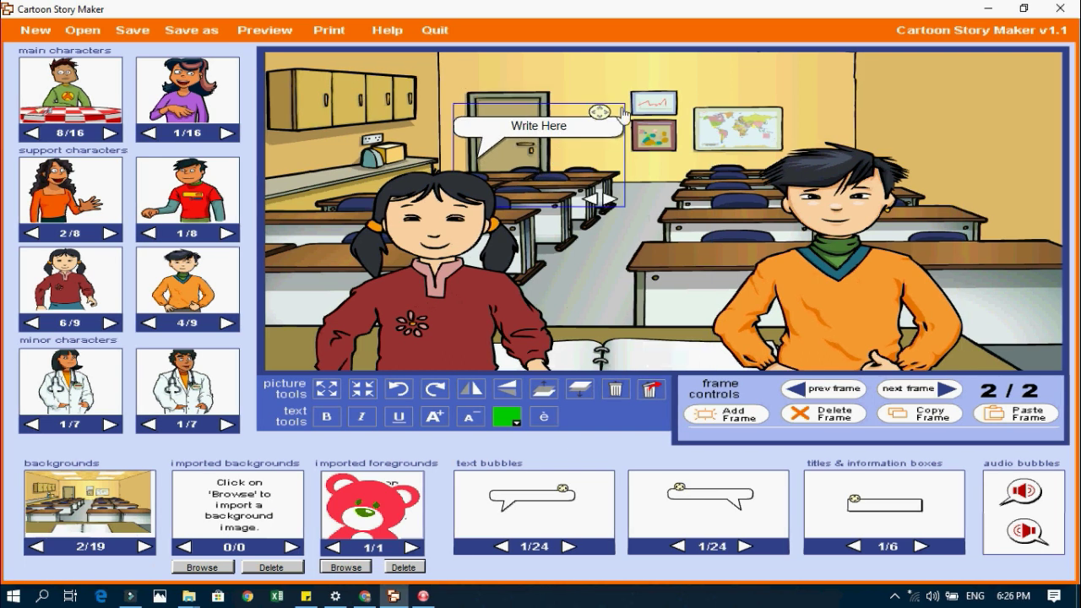
drag(657, 489, 769, 162)
click(587, 132)
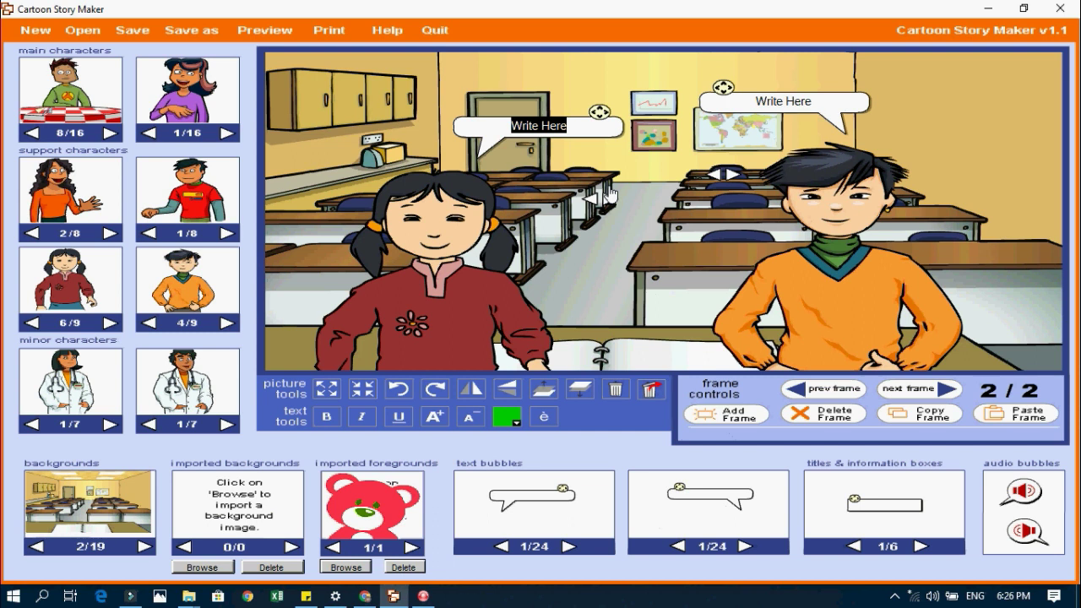
text(What is yo)
key(BackSpace)
text(our name?)
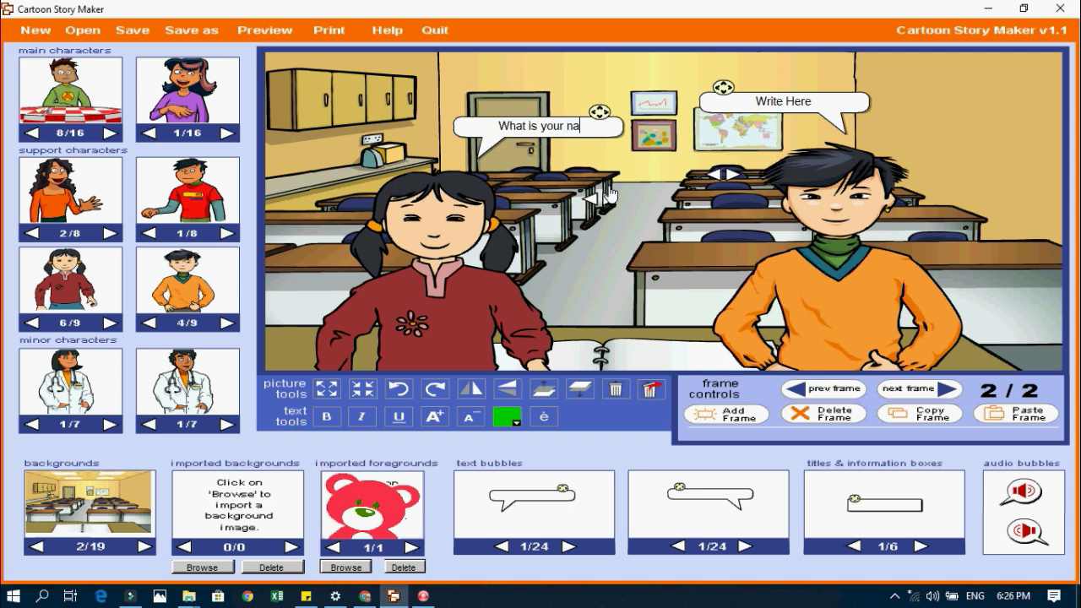
Step: Replace the placeholder in the boy's bubble with "My name is", his first name and a full stop
click(827, 106)
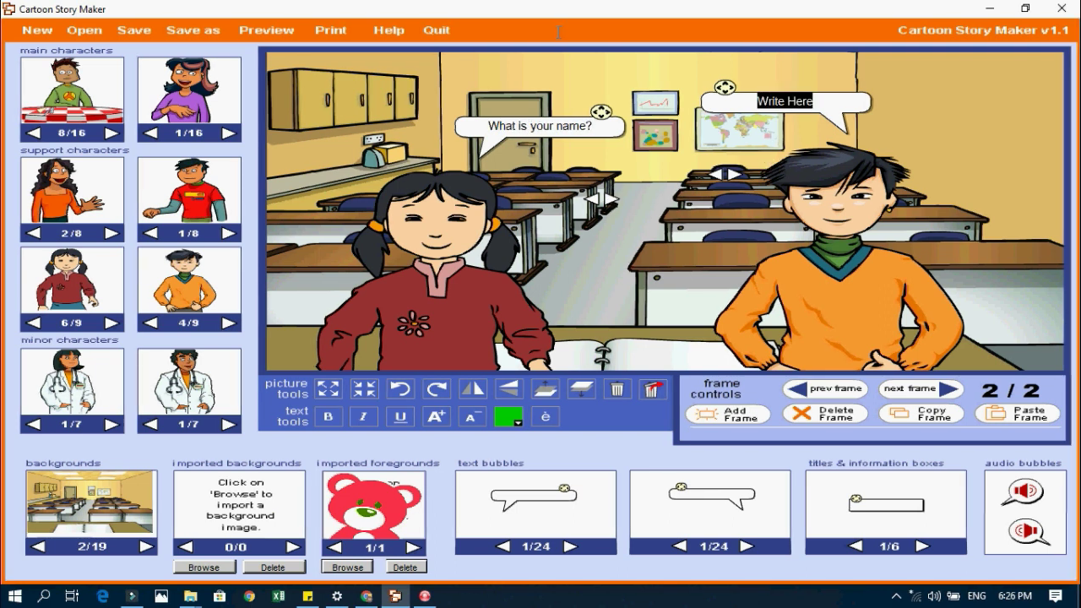
text(My name is Peter)
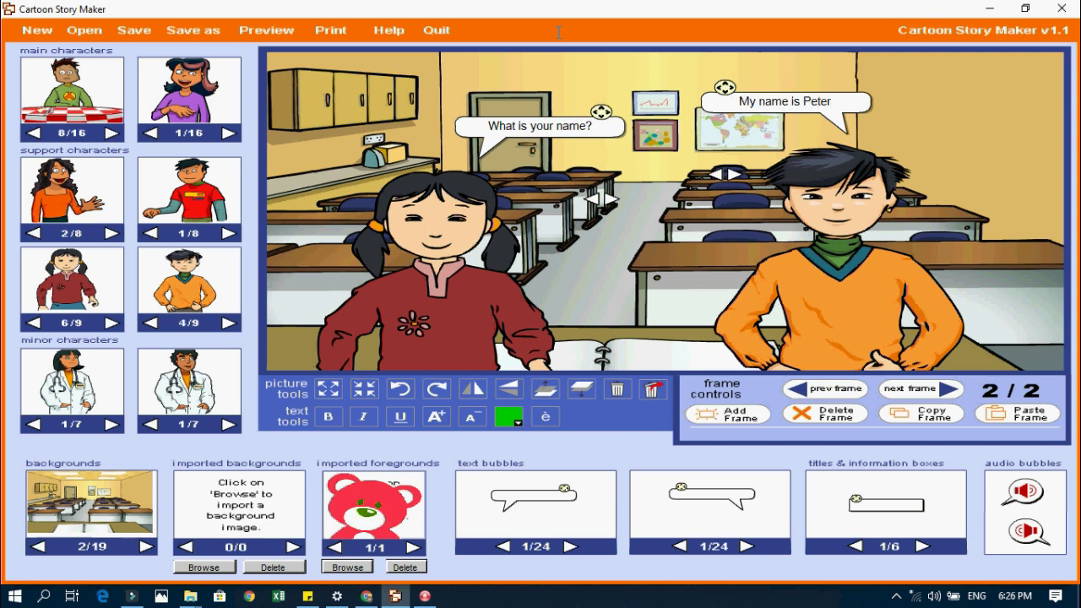
text(.)
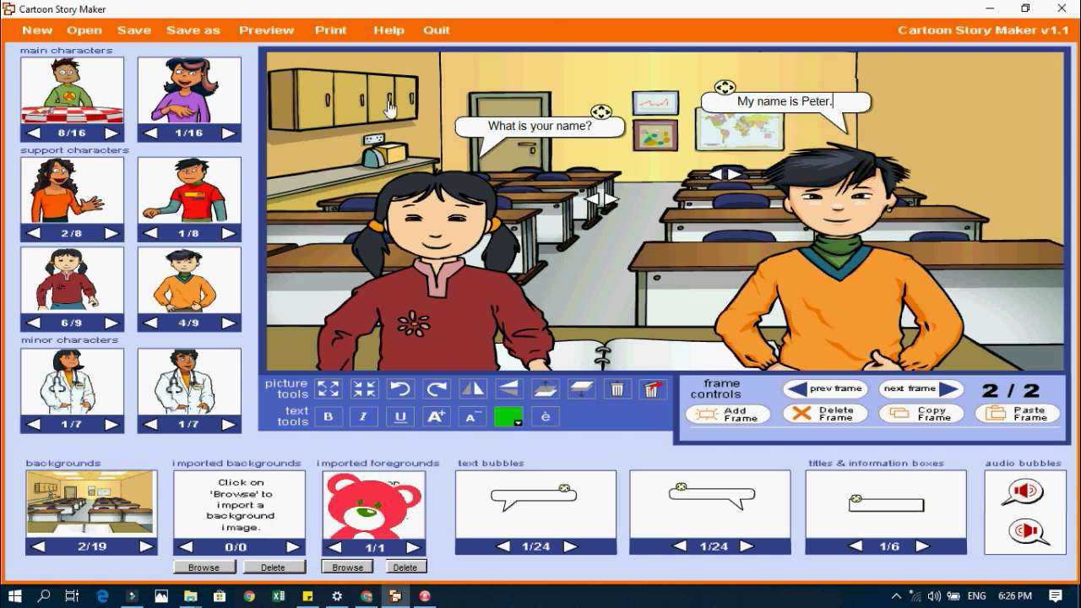
Step: Add a second text bubble for the girl beside her face, reading "Nice to meet you" plus the boy's first name and a full stop
drag(545, 504, 600, 268)
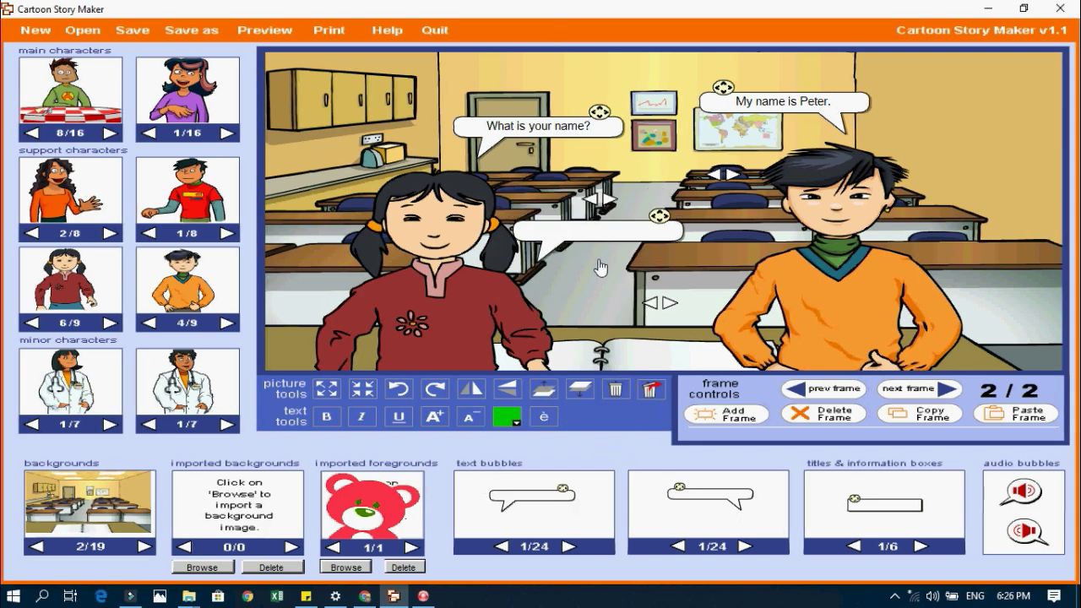
click(635, 233)
drag(635, 233, 433, 198)
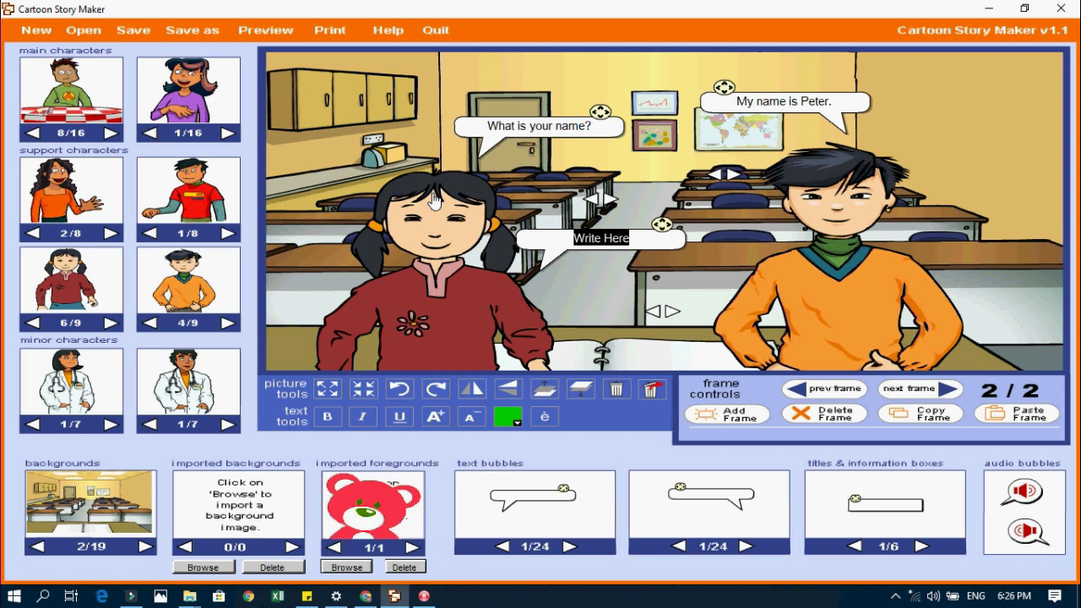
text(Nice to meet)
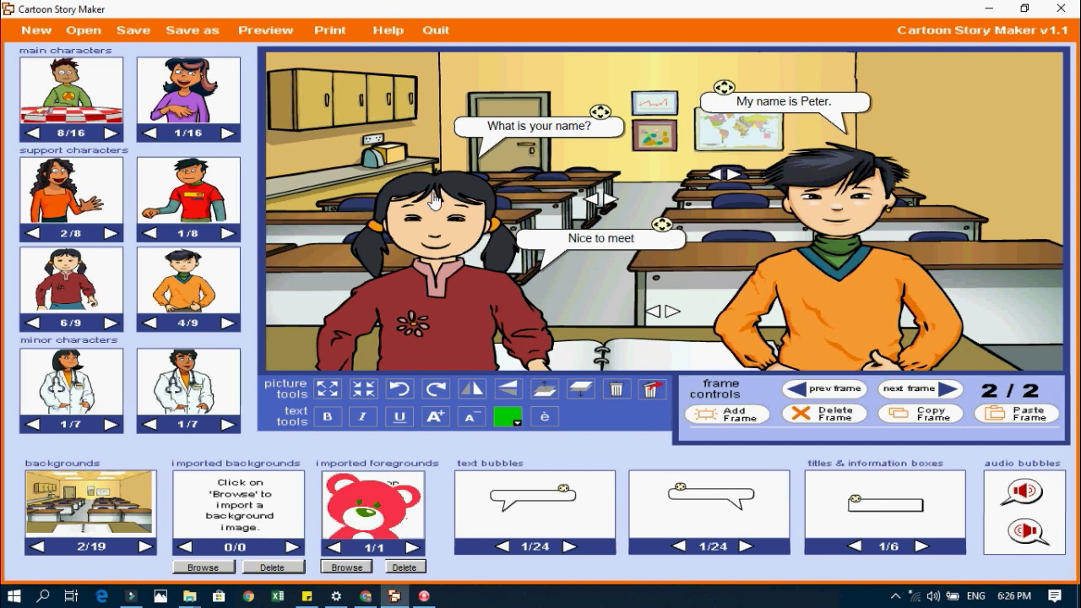
text( you)
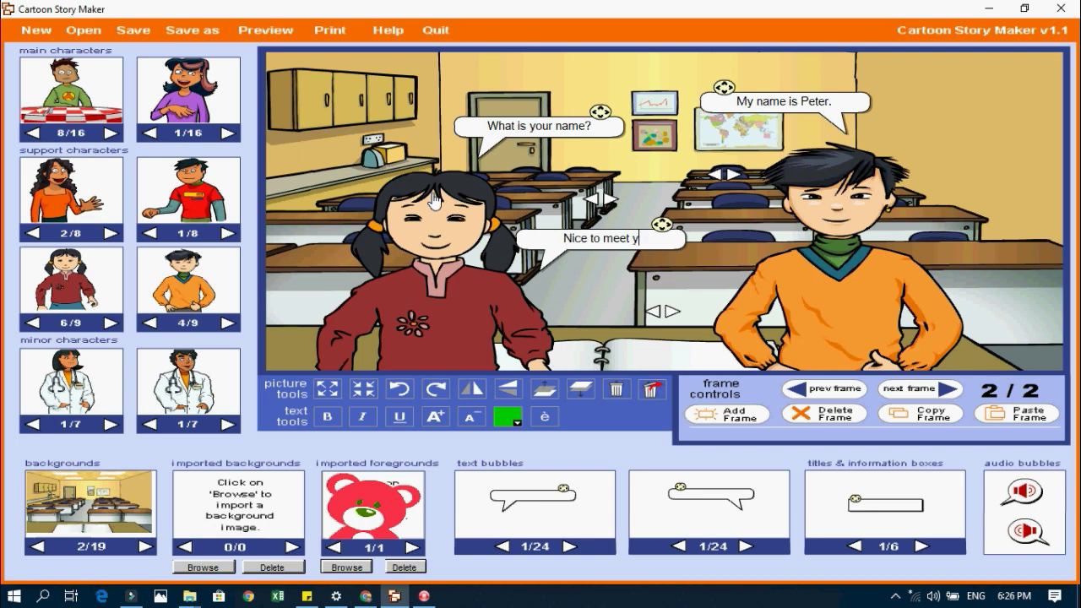
text( Peter.)
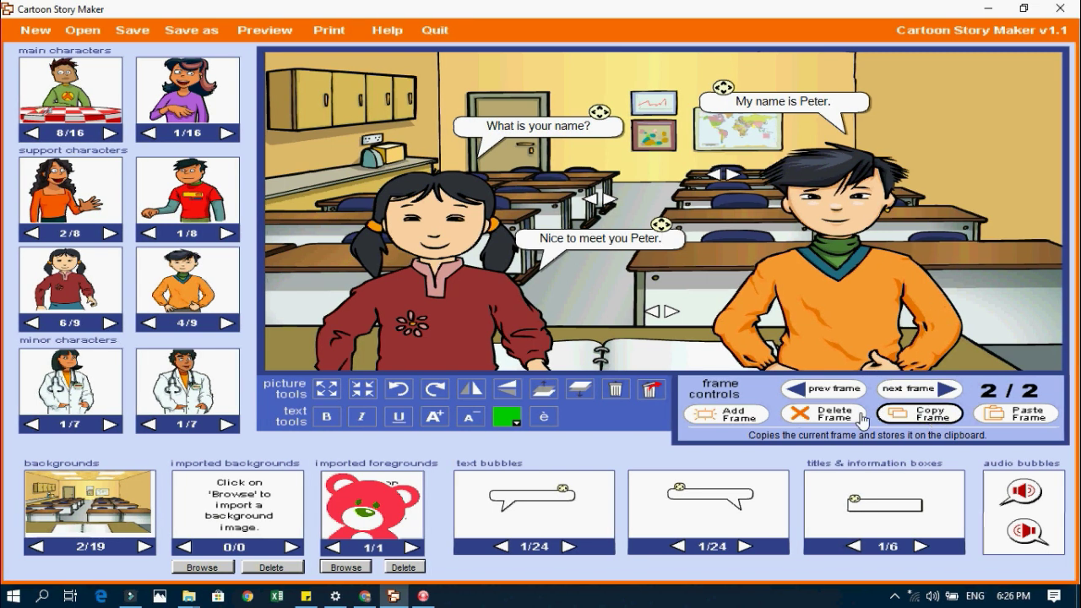
Step: Add a third frame and paste the copied second frame into it
click(743, 422)
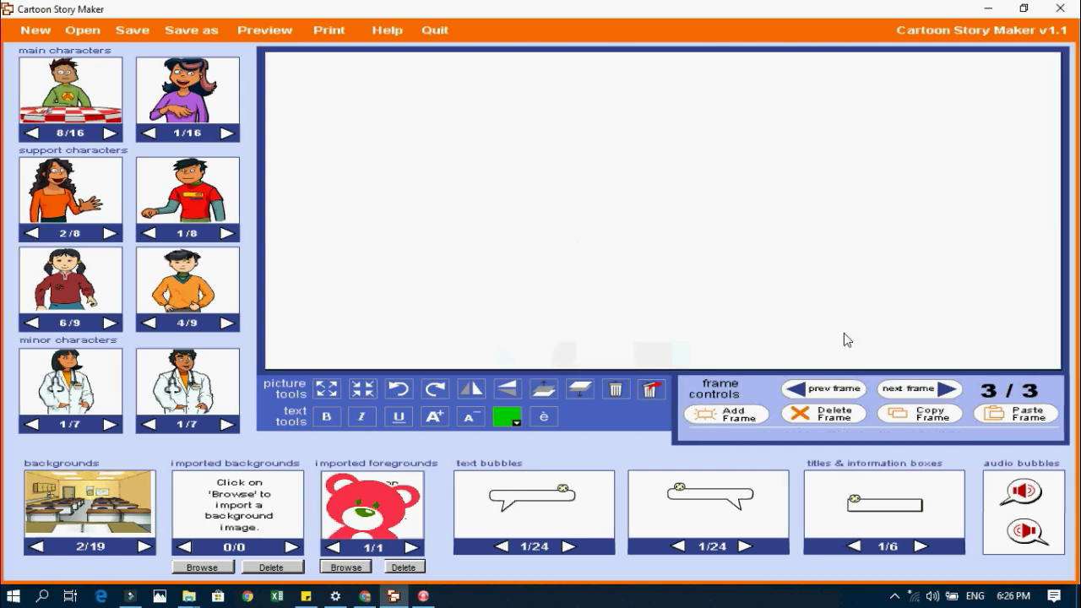
click(1040, 426)
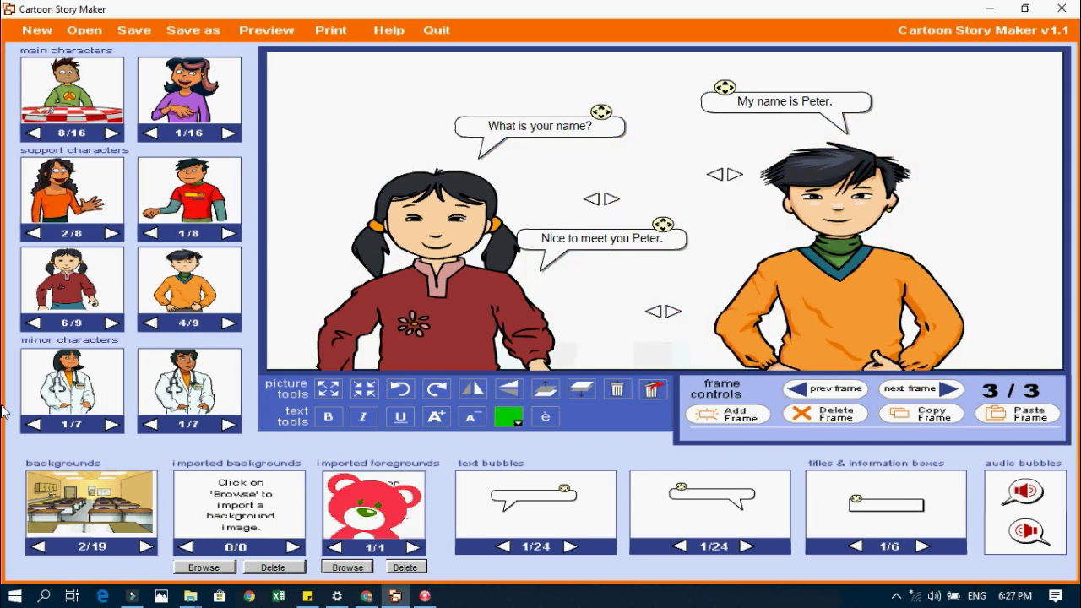
Step: Give the third frame the shopping mall background 5/19
click(147, 547)
click(147, 546)
click(147, 546)
click(147, 546)
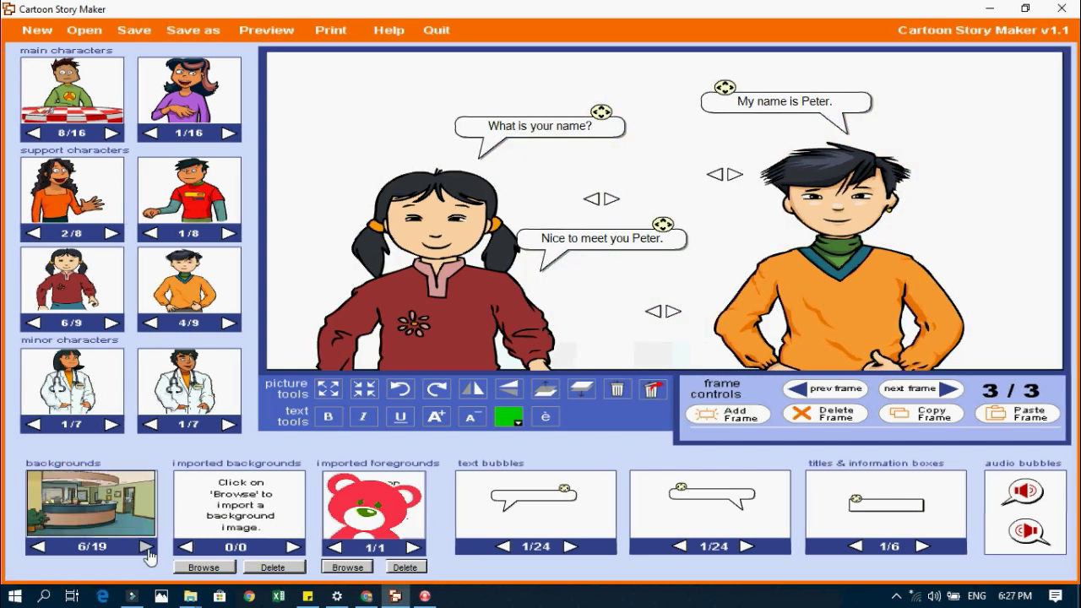
click(38, 546)
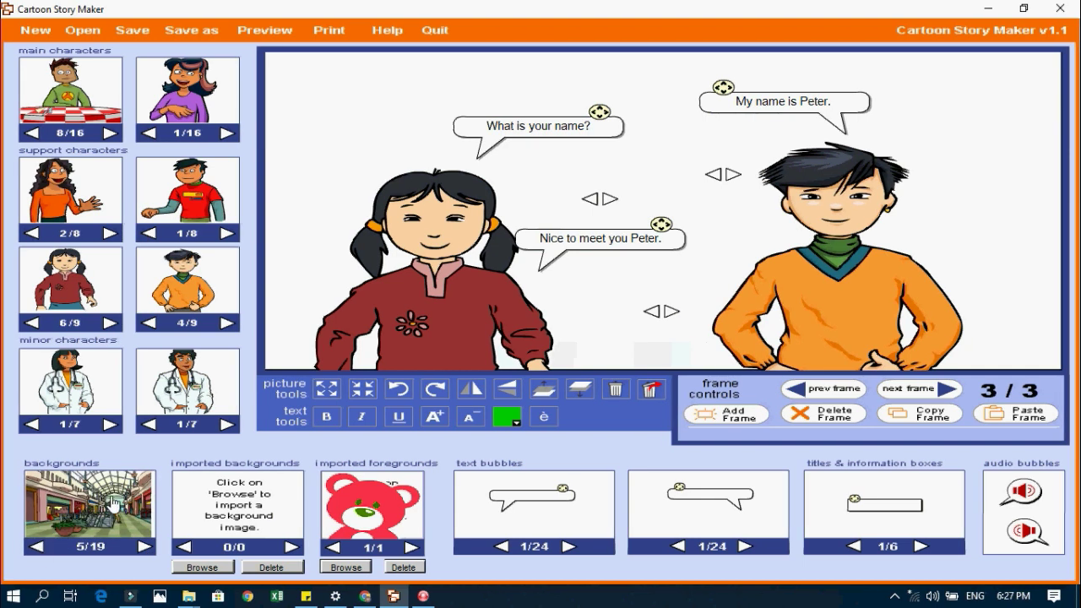
drag(139, 511, 411, 93)
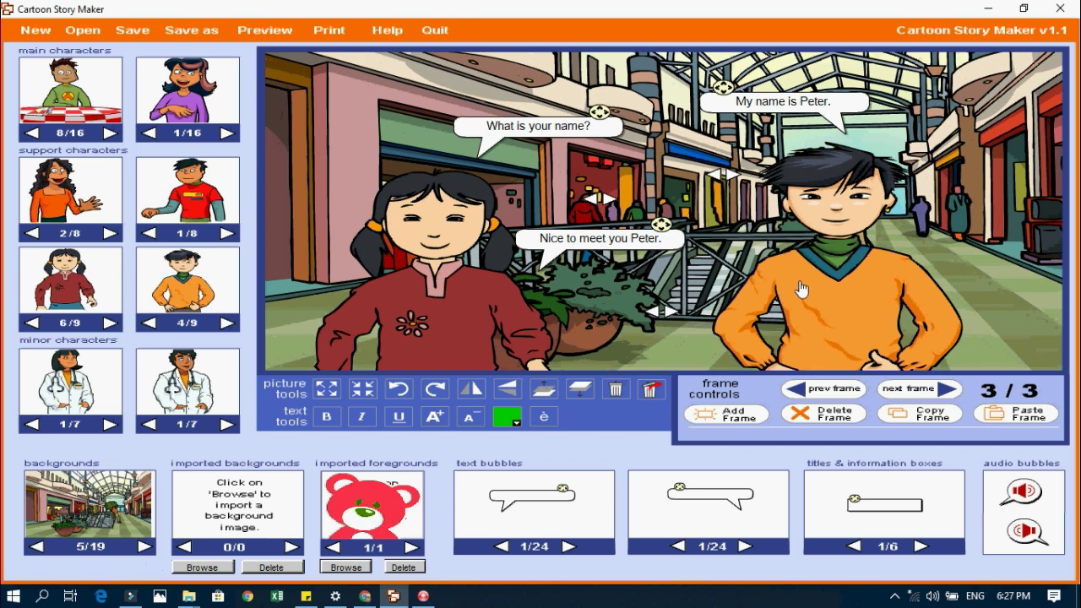
Step: In frame 1, place an audio bubble beside the girl's face and choose a new recording as its sound
click(835, 388)
click(933, 388)
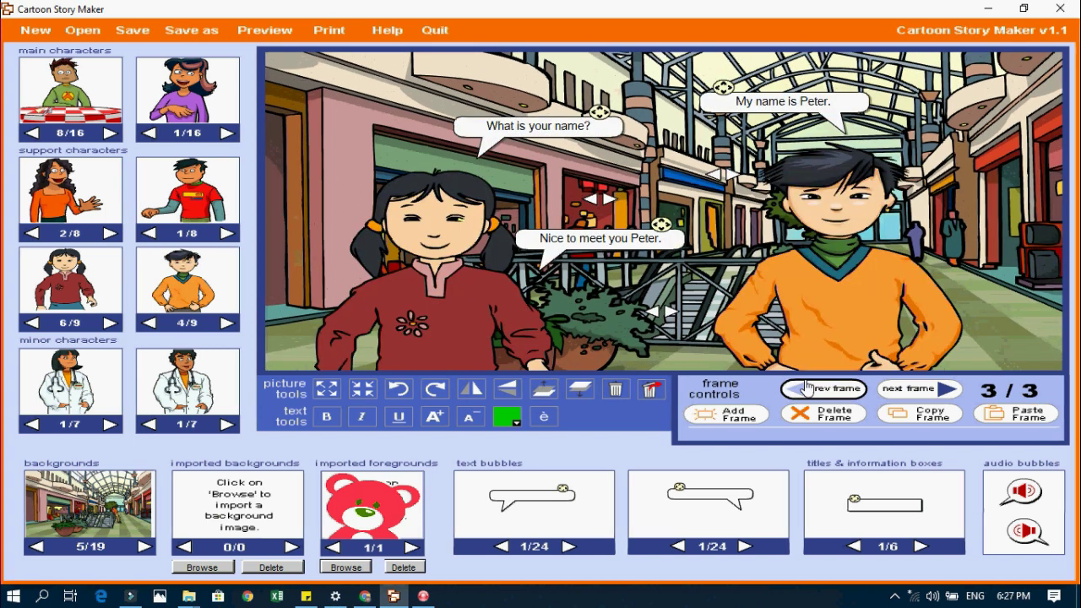
double_click(836, 389)
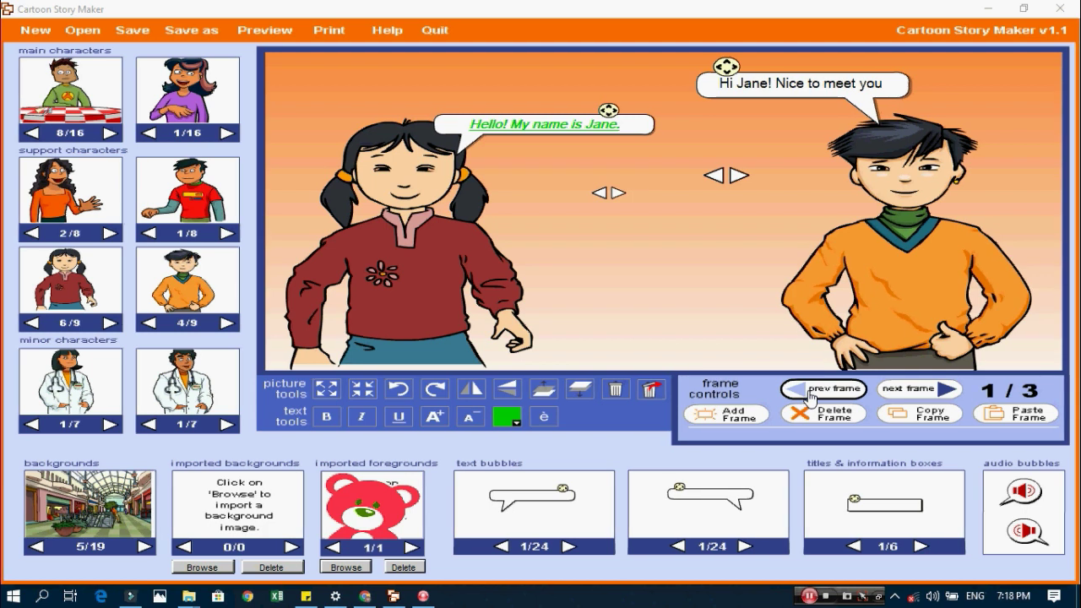
click(811, 393)
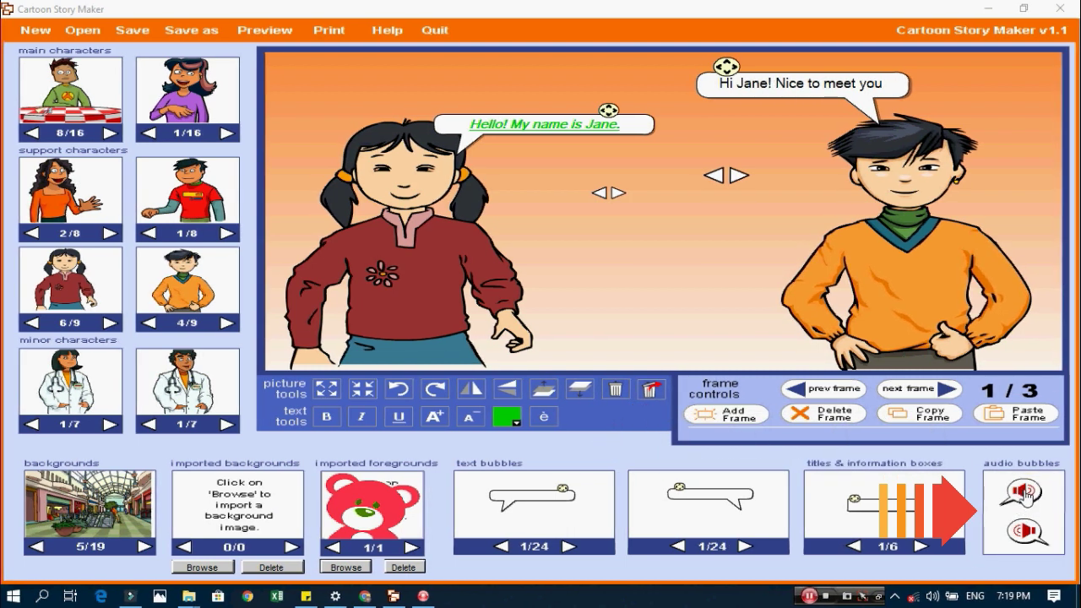
drag(1030, 494, 498, 171)
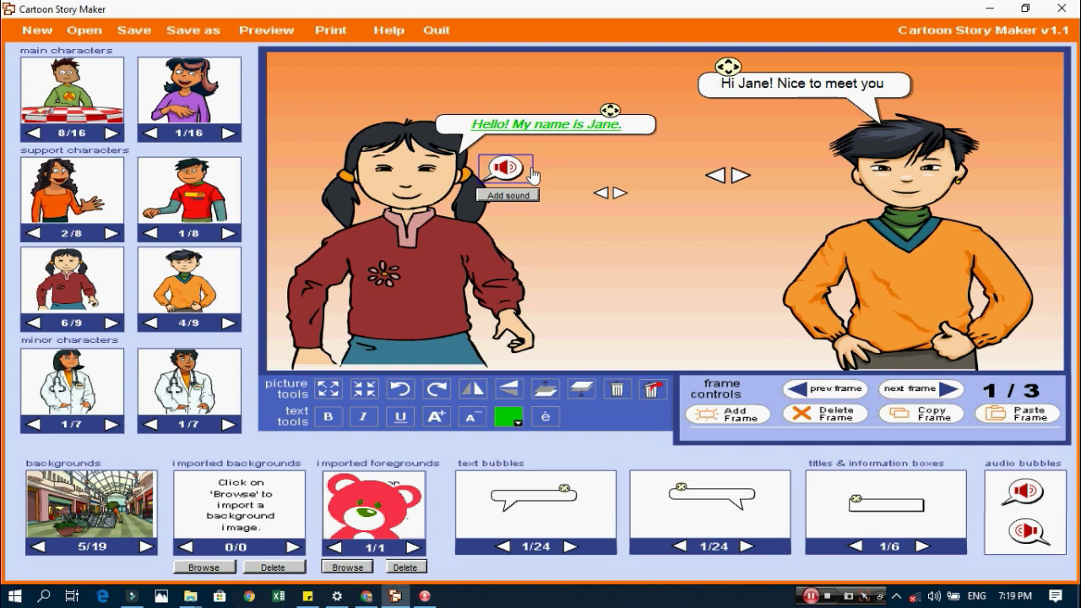
click(510, 194)
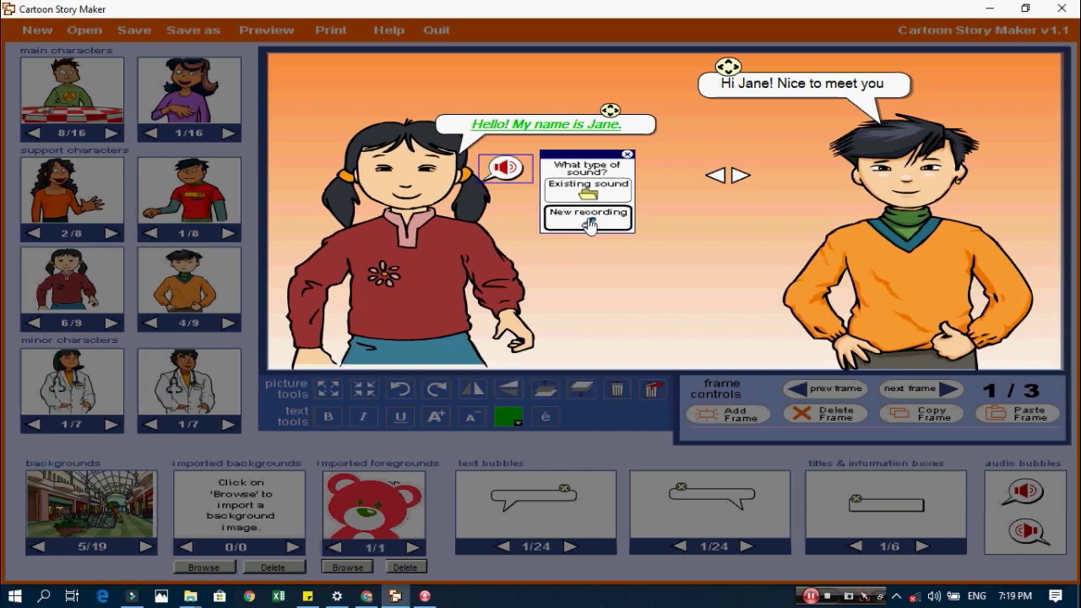
click(591, 221)
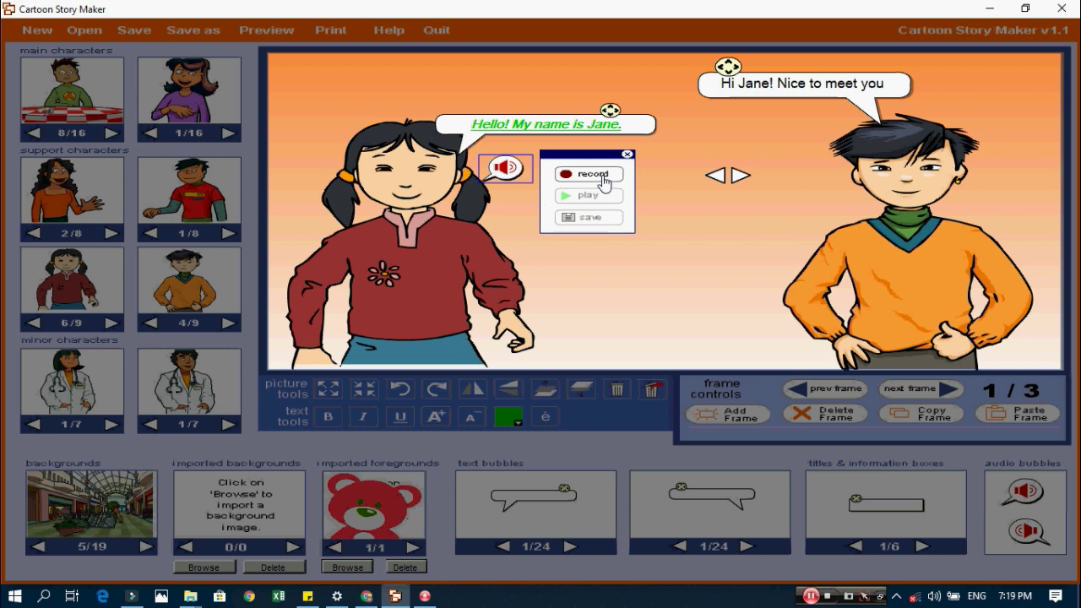
Step: Record and save the sound for the girl's audio bubble, and play it back
click(605, 184)
click(602, 182)
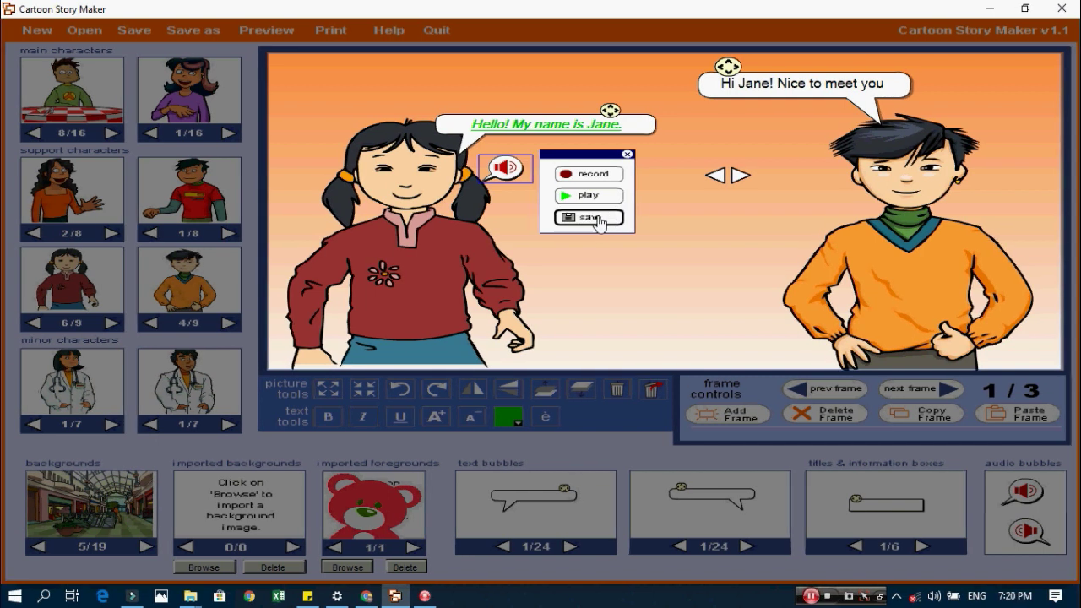
click(598, 218)
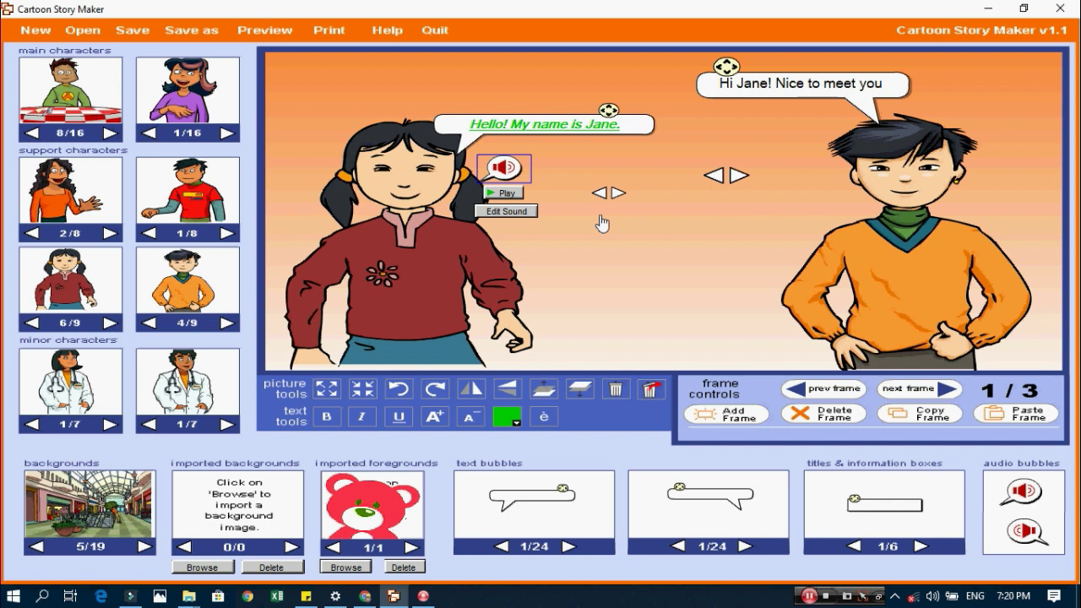
click(505, 191)
Step: Place the right-tailed audio bubble beside the boy's head, and record and save a new sound for it
drag(1026, 532, 802, 152)
click(796, 176)
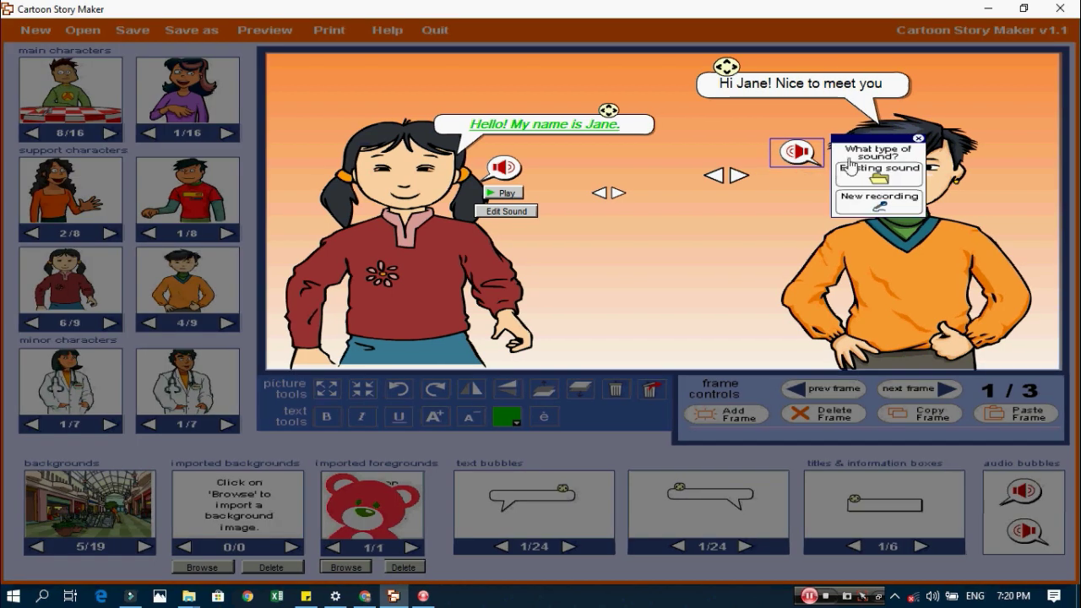
click(903, 207)
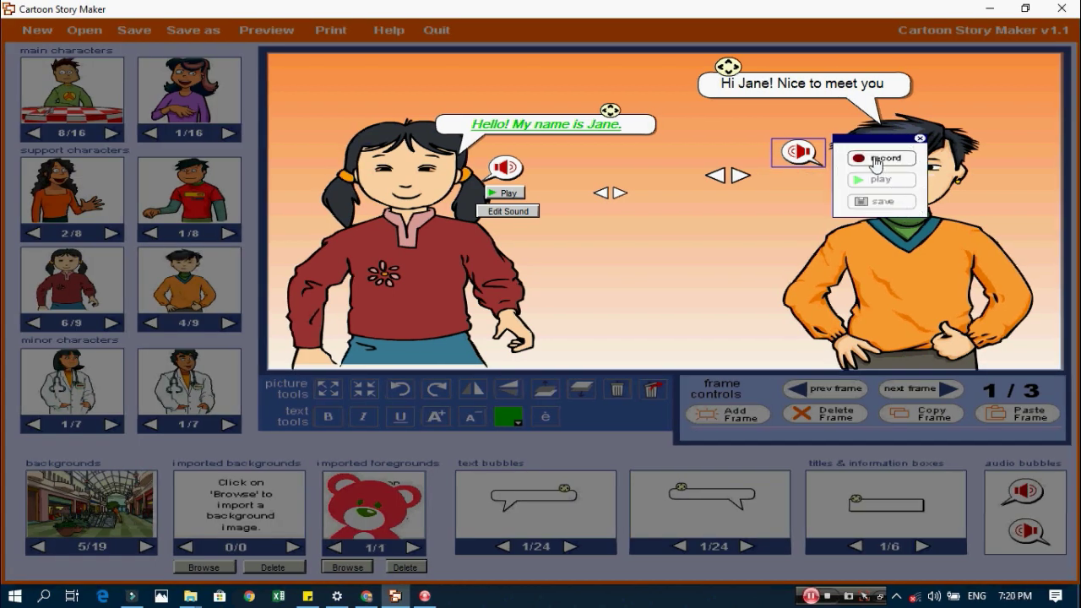
click(875, 159)
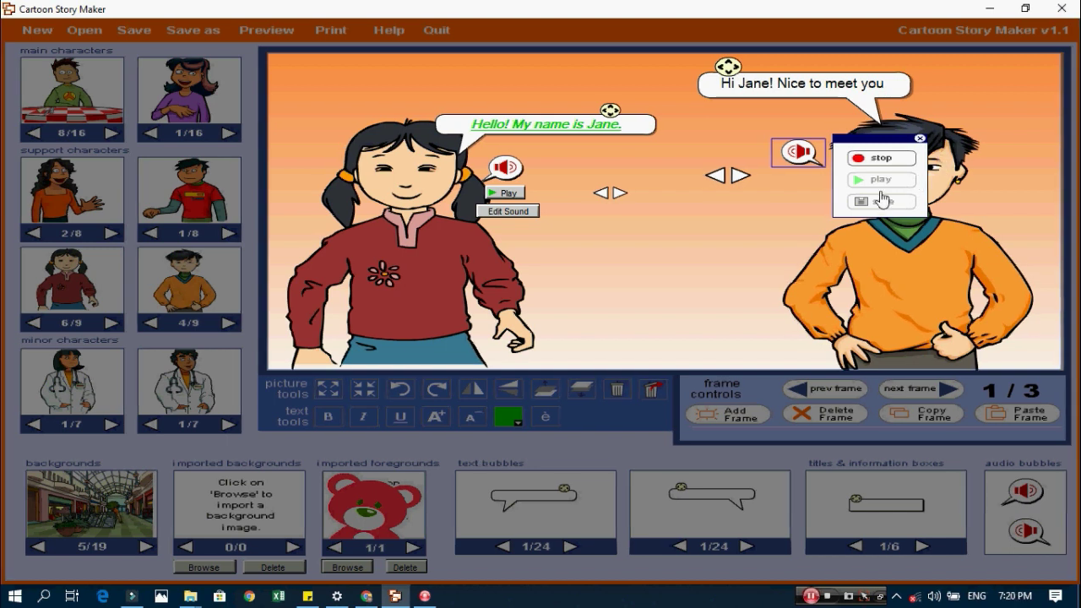
click(882, 159)
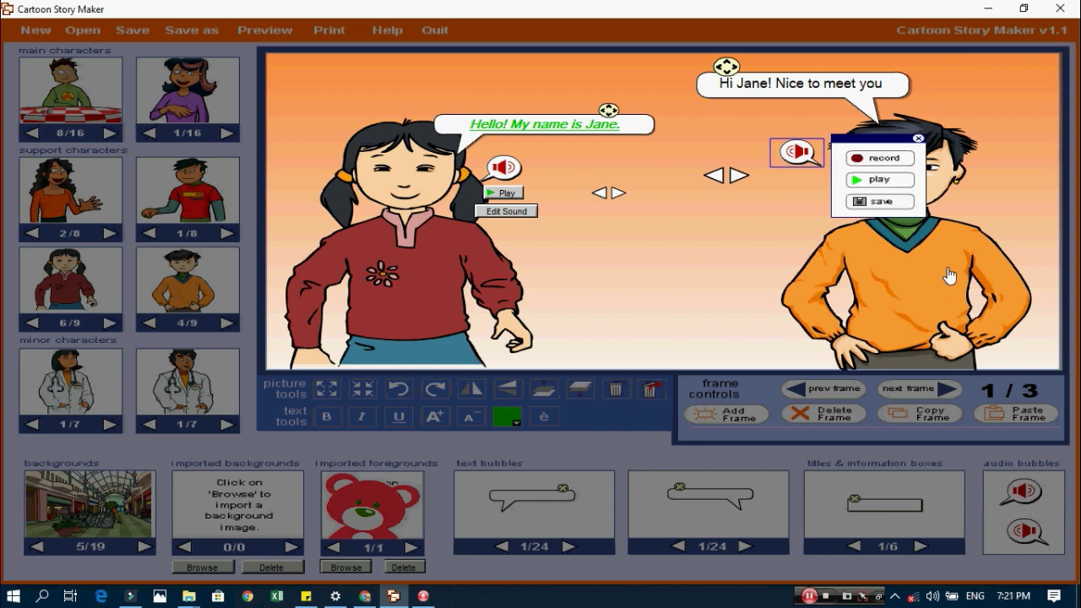
click(897, 212)
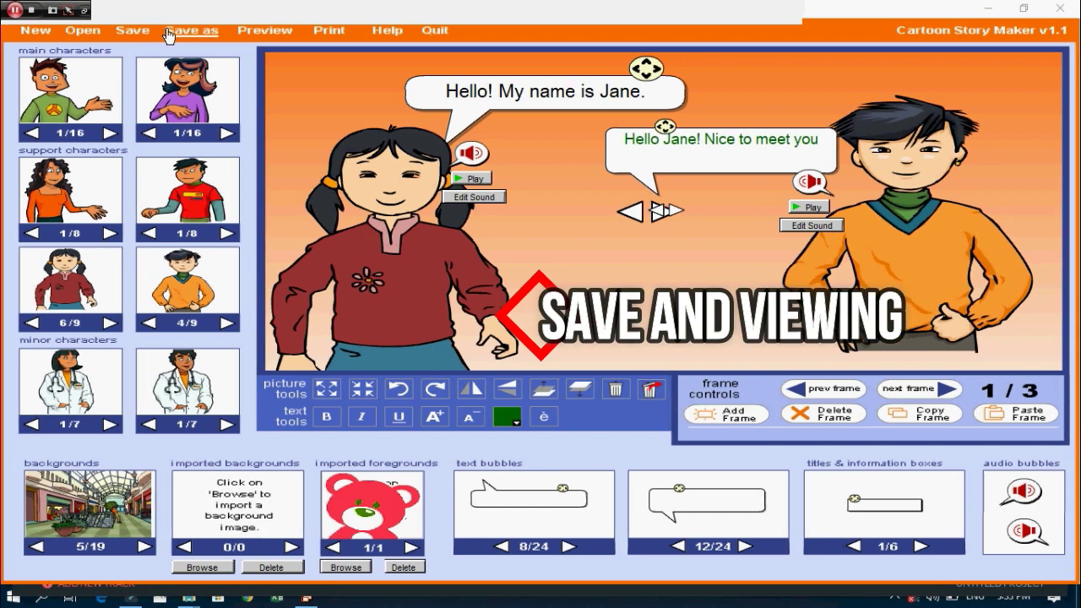
Step: Save the story to the Desktop as an HTML file named mycartoonstory
click(165, 30)
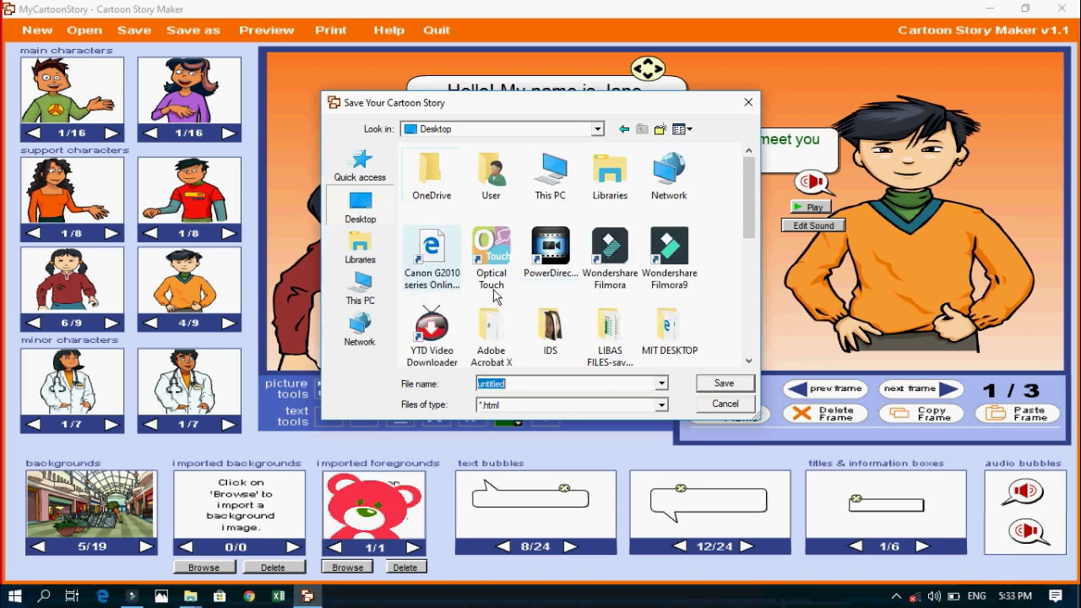
text(my)
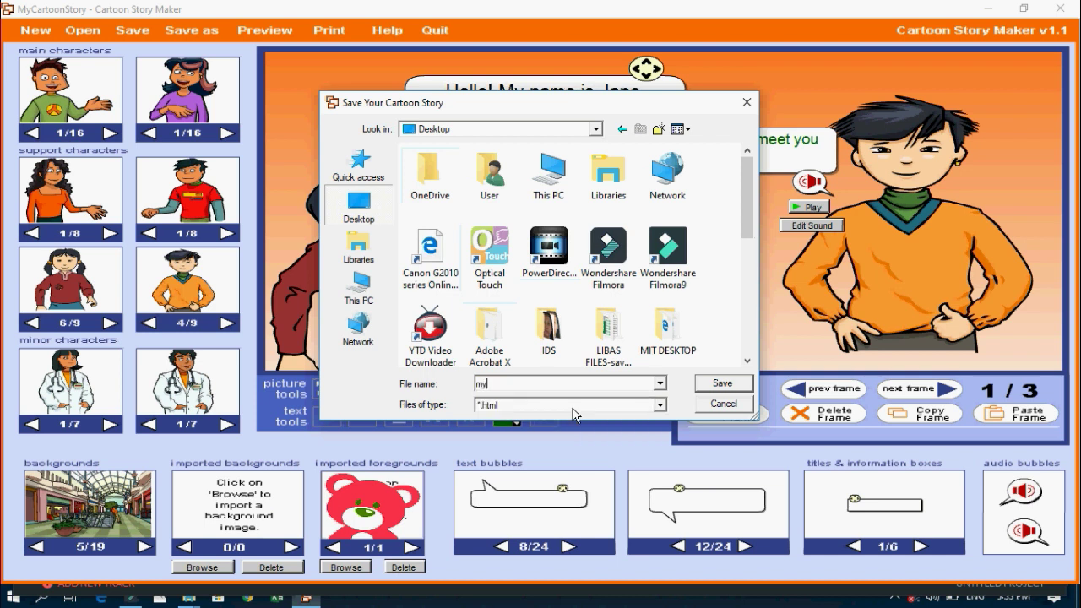
text(cartoonstory)
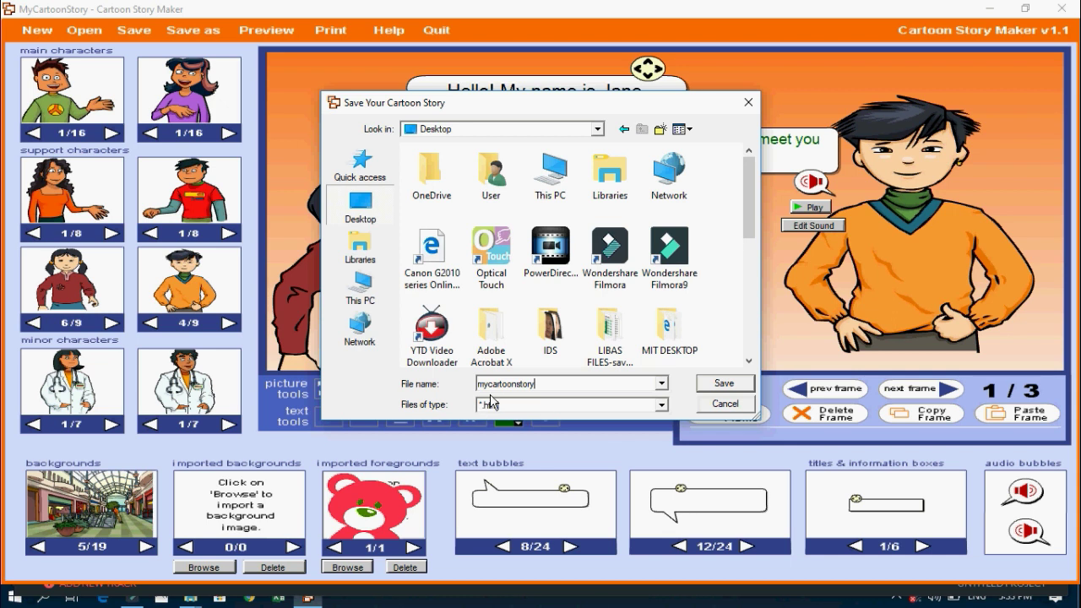
click(725, 383)
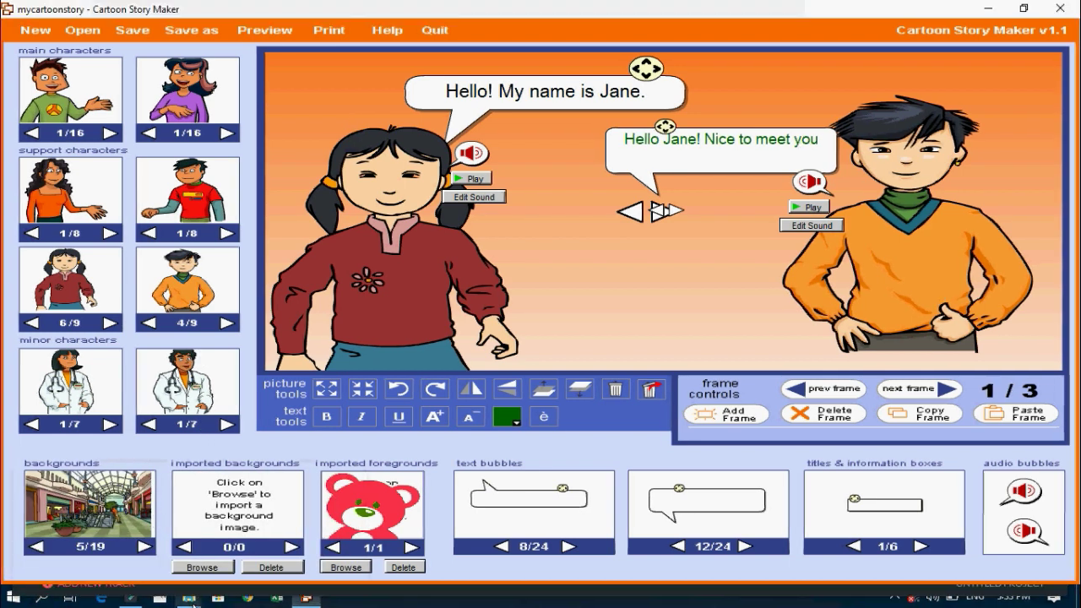
Step: Switch to File Explorer and open the mycartoonstory folder on the Desktop
mouse_move(187, 598)
click(139, 540)
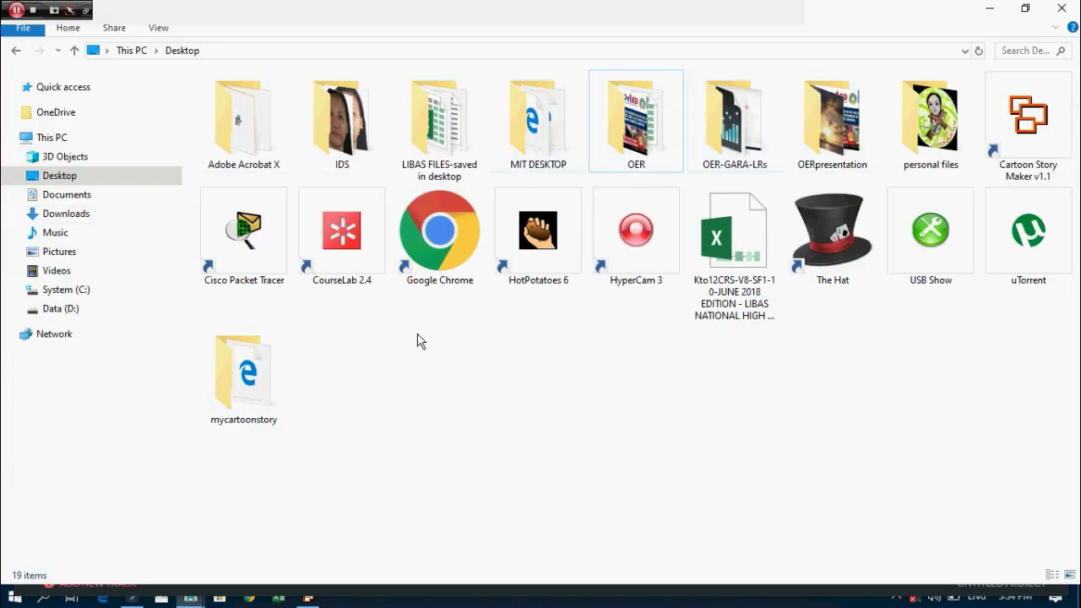
click(260, 380)
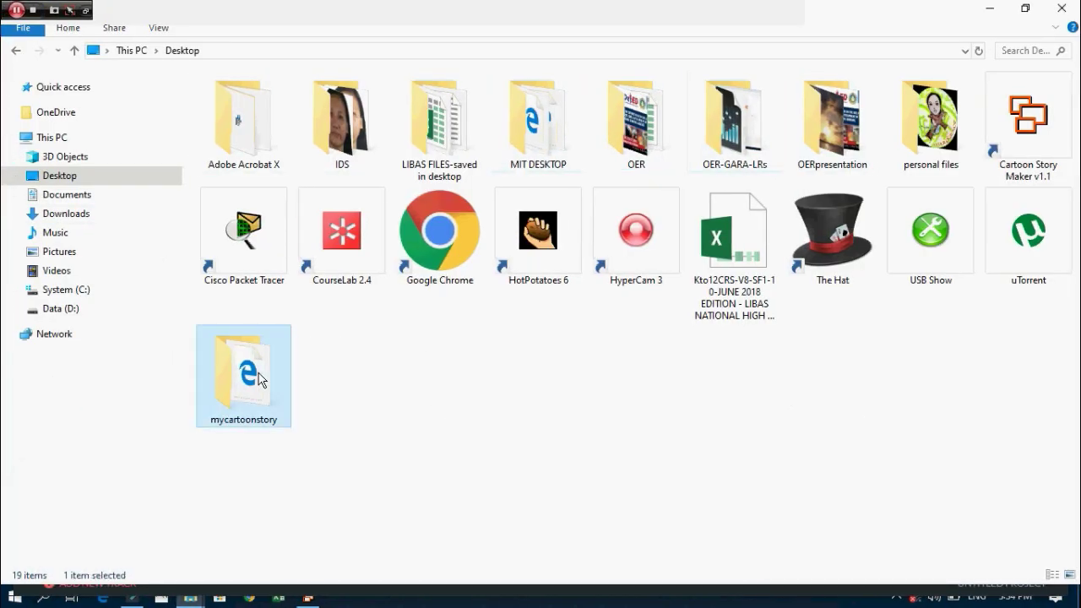
double_click(259, 378)
Step: Open the mycartoonstory HTML file with Internet Explorer and allow its blocked content
click(271, 118)
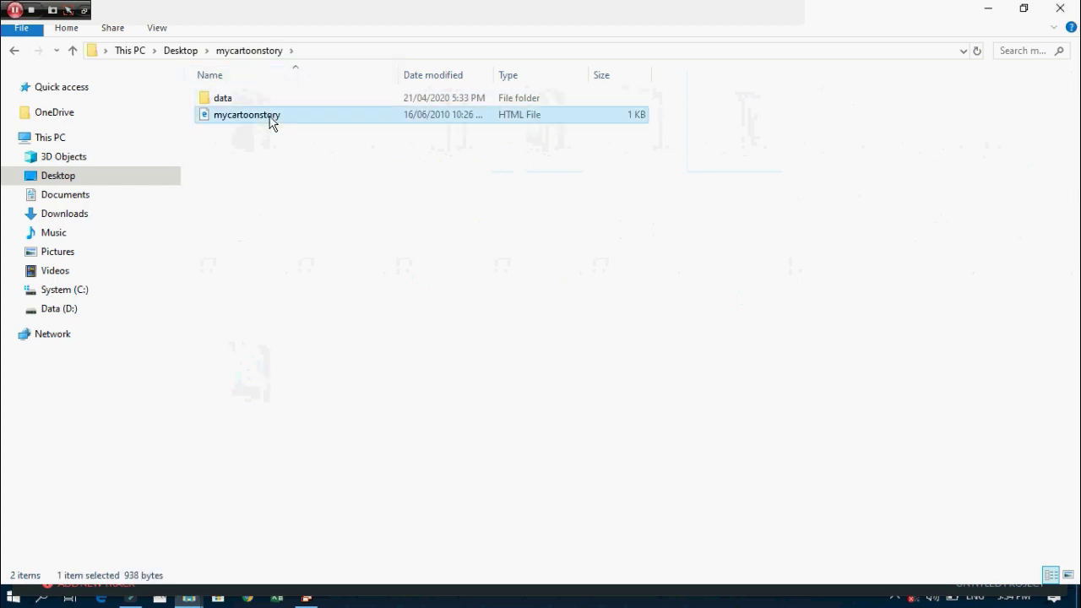
right_click(272, 123)
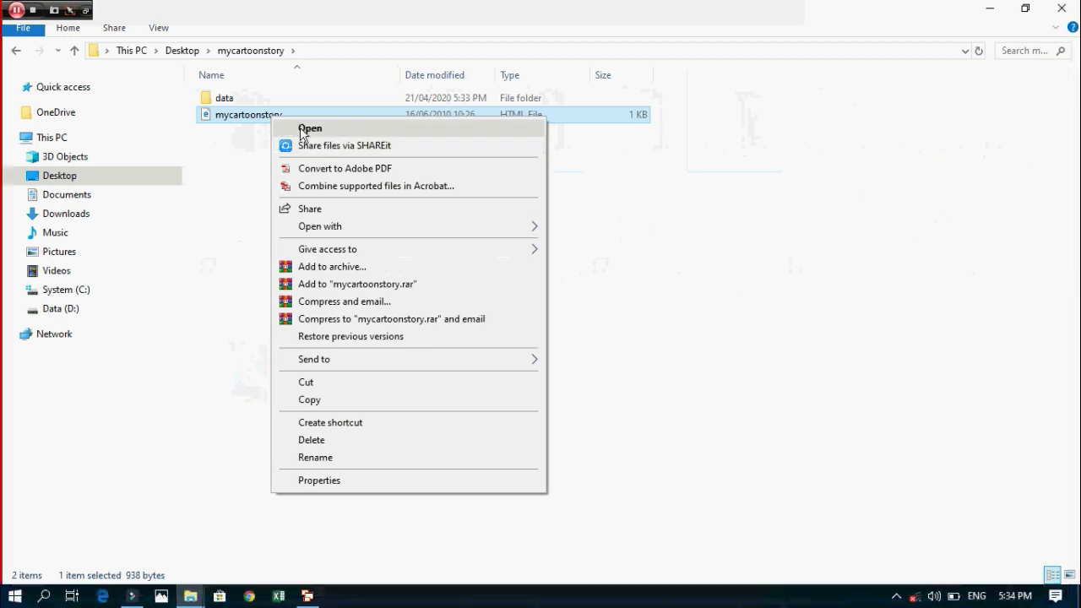
mouse_move(375, 229)
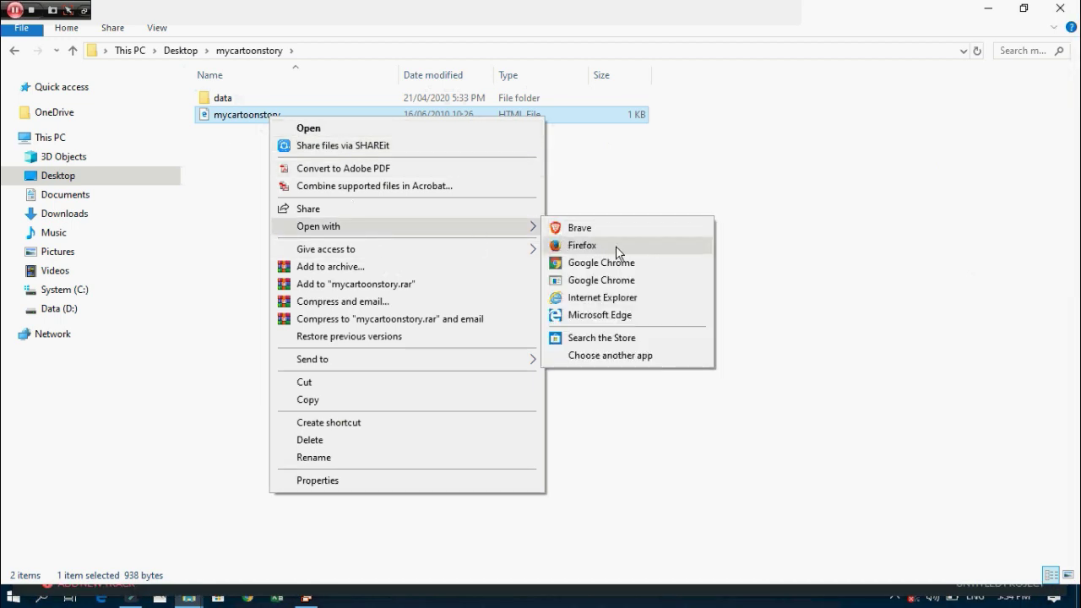
click(576, 301)
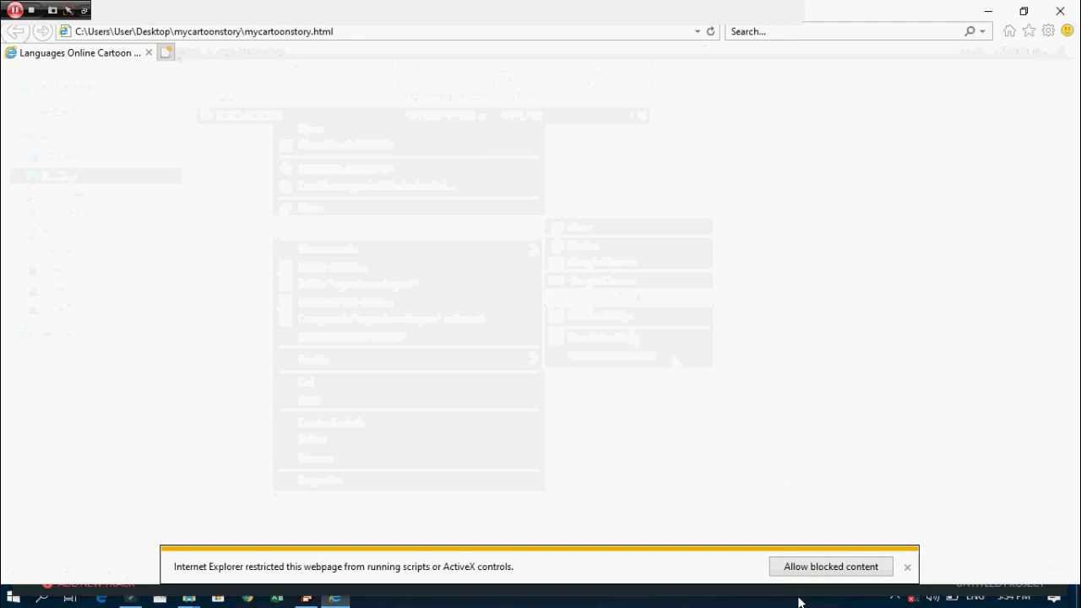
click(818, 566)
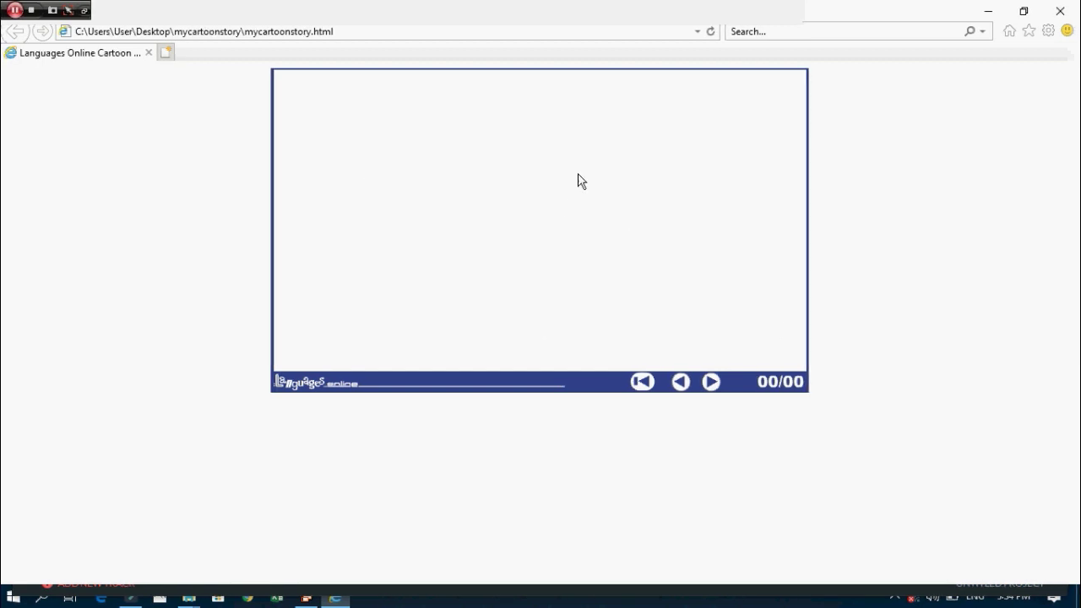
Step: From the blank story player, open Flash Player's global trusted location settings and start adding a new location
right_click(565, 228)
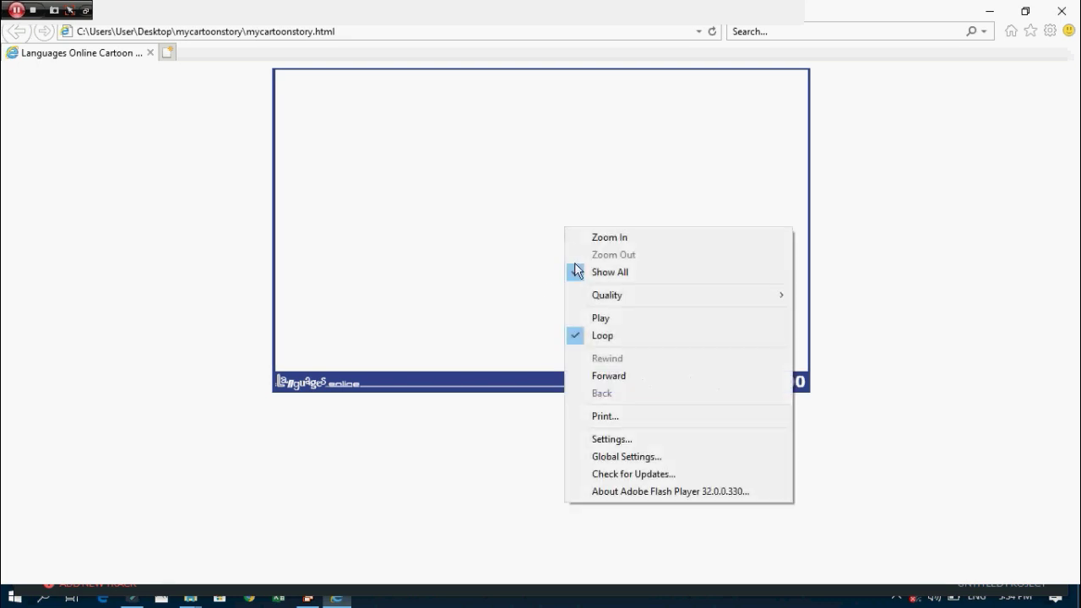
click(620, 457)
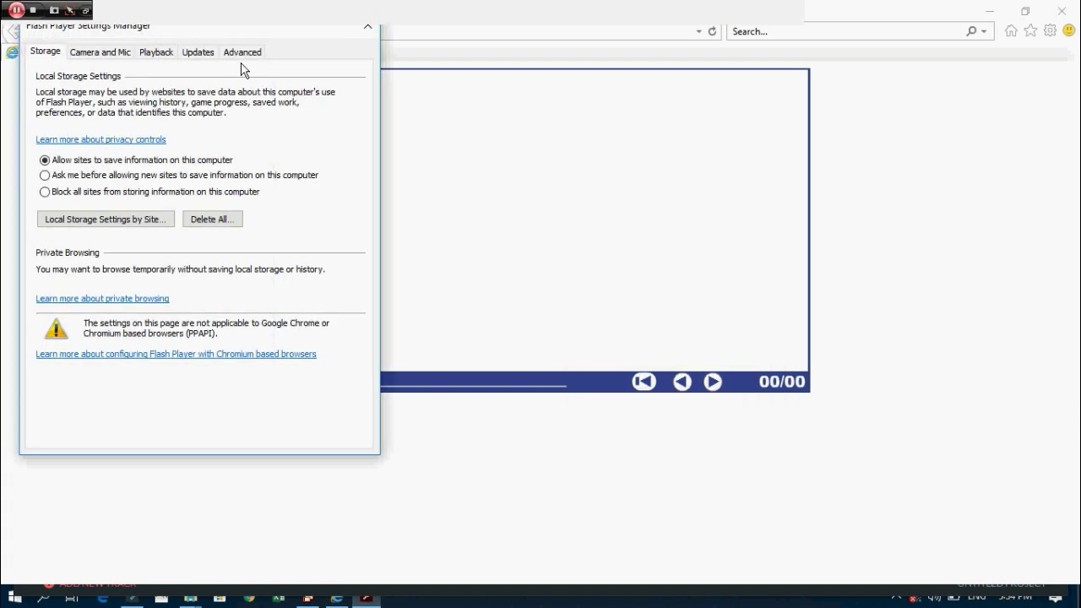
click(242, 54)
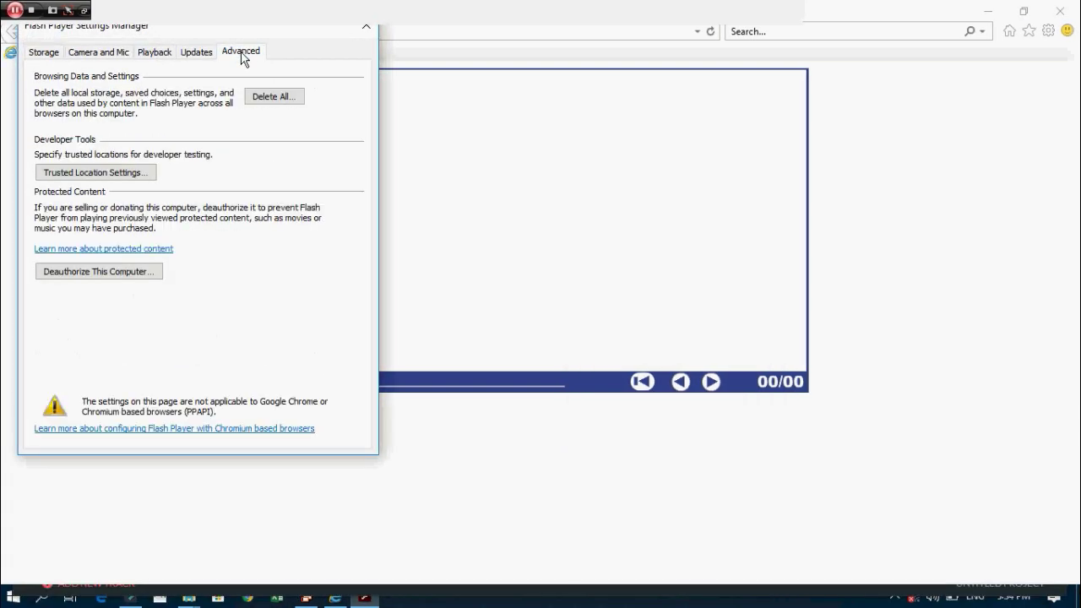
click(114, 173)
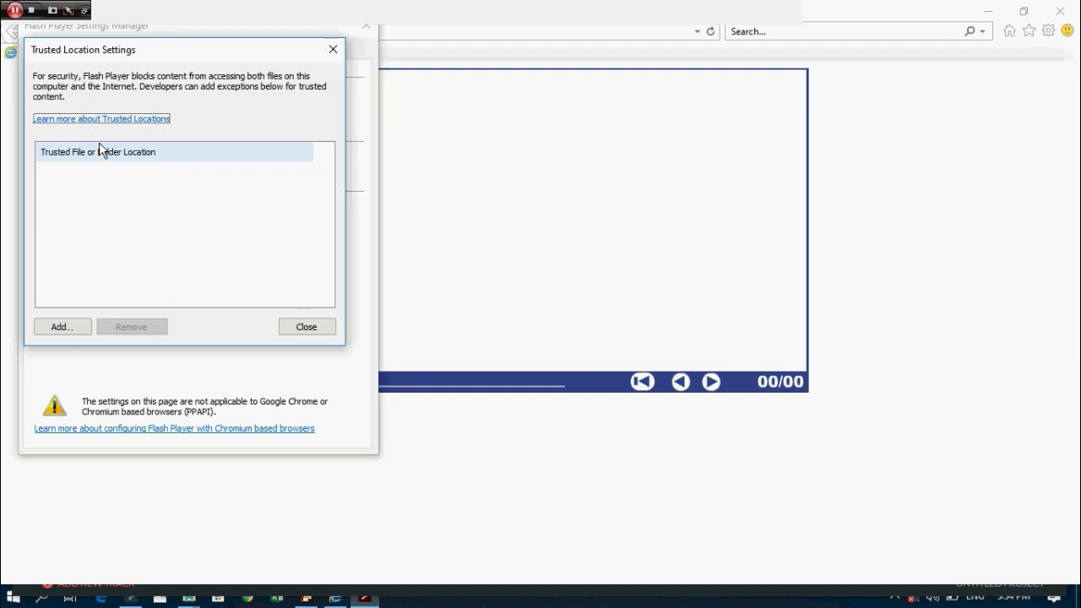
click(64, 326)
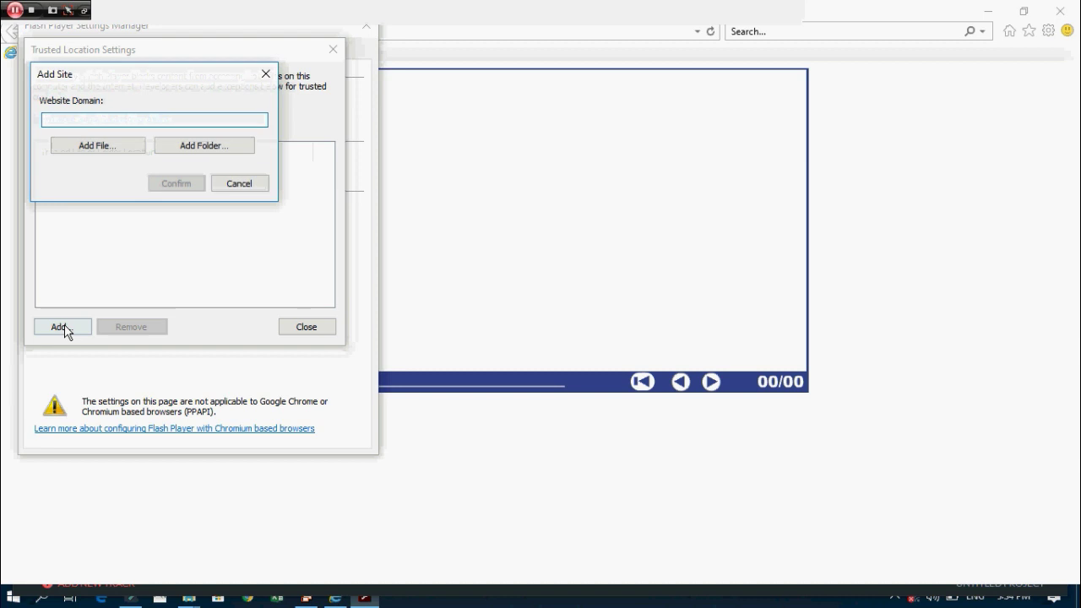
Step: Add player.swf from the data folder of mycartoonstory on the Desktop as a trusted file, and close the Flash Player settings
click(140, 147)
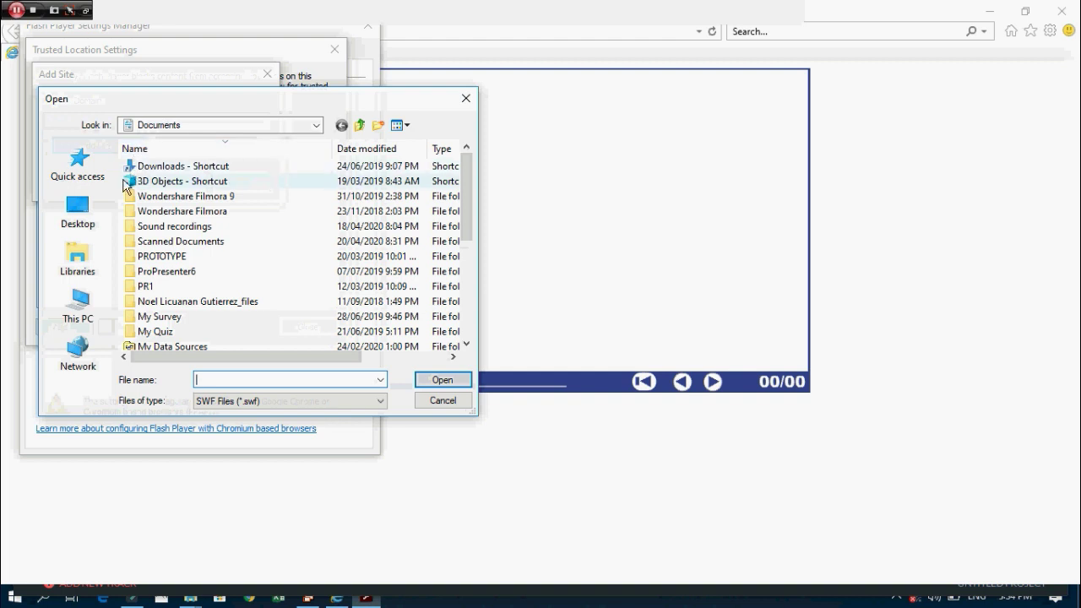
click(94, 214)
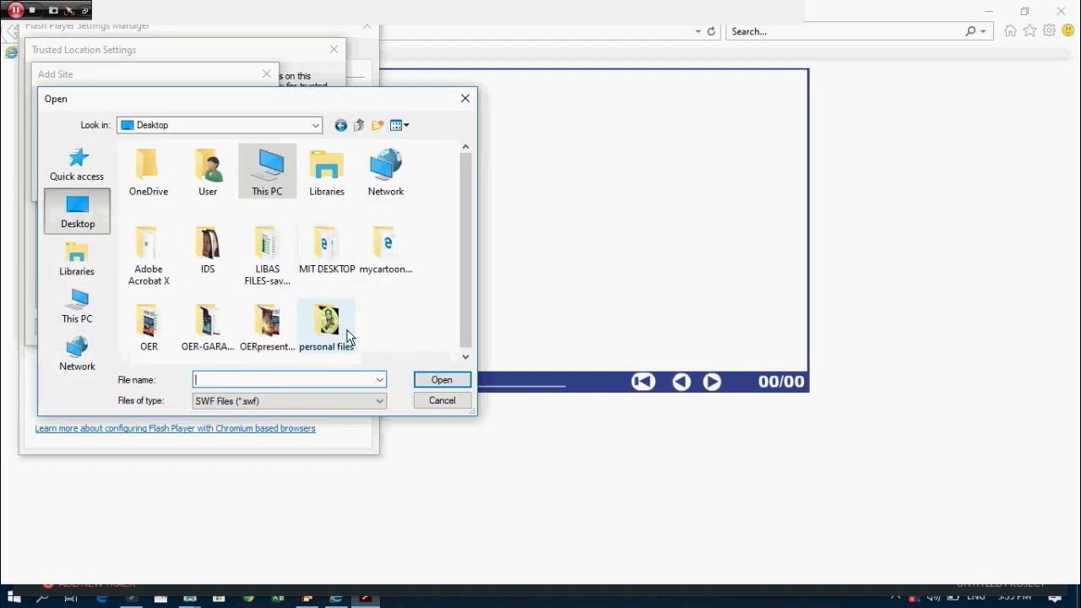
click(382, 251)
double_click(381, 252)
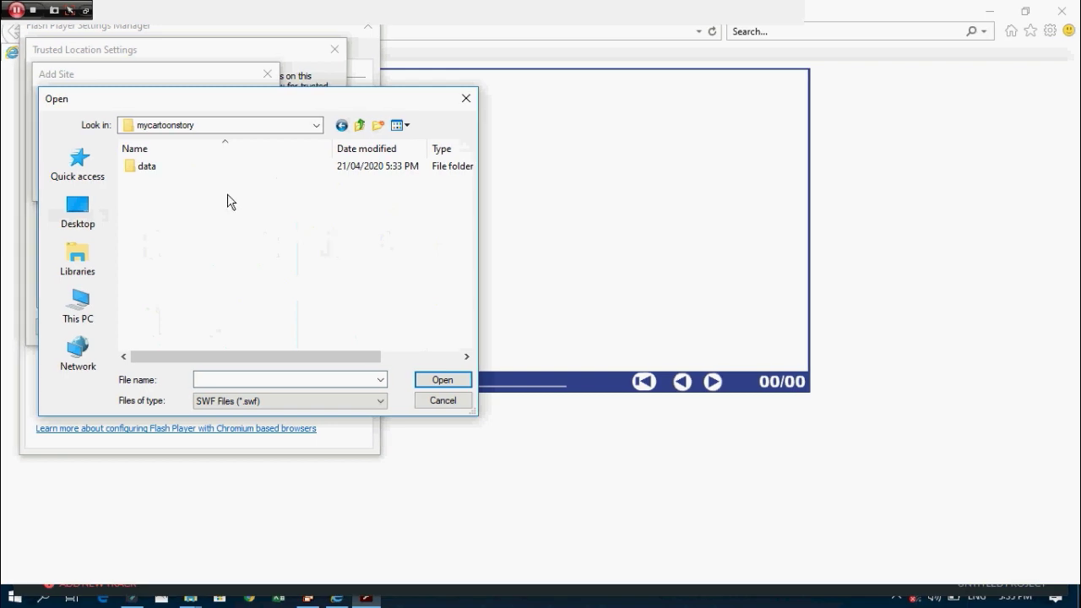
double_click(235, 169)
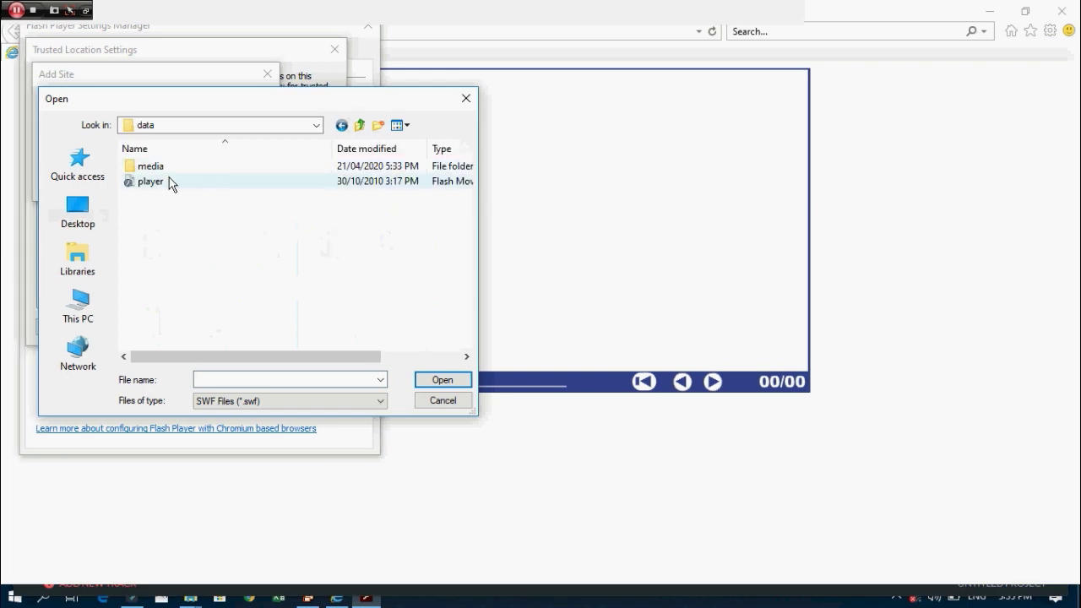
click(169, 181)
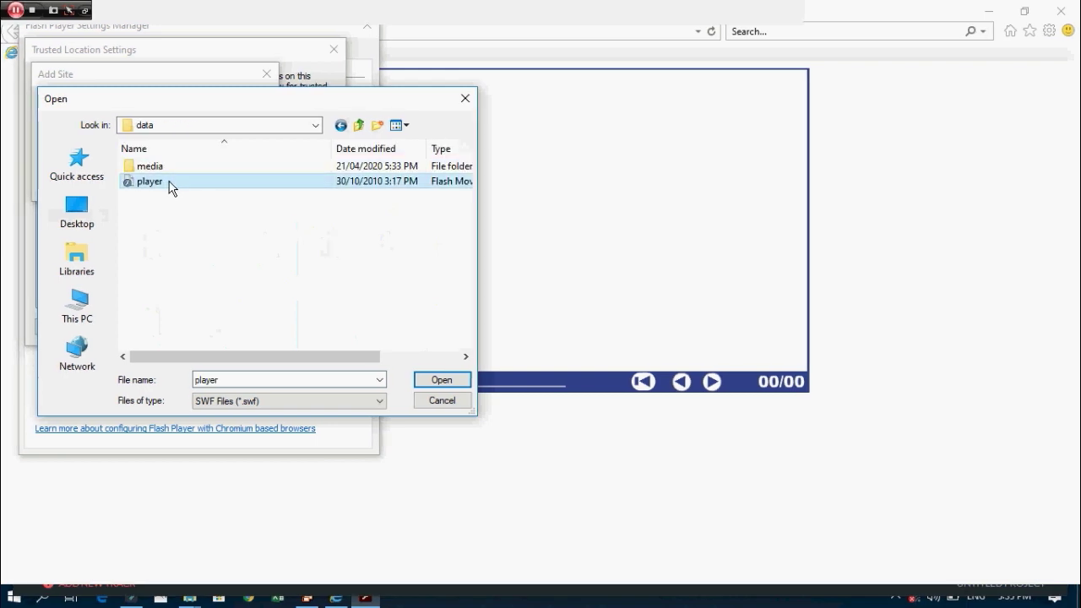
click(438, 380)
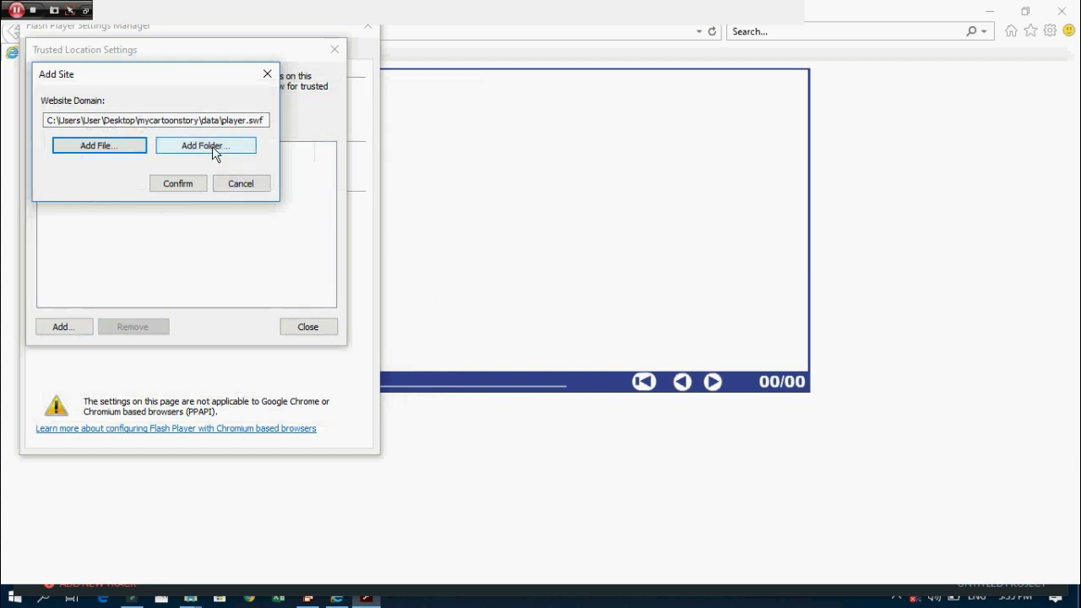
click(197, 189)
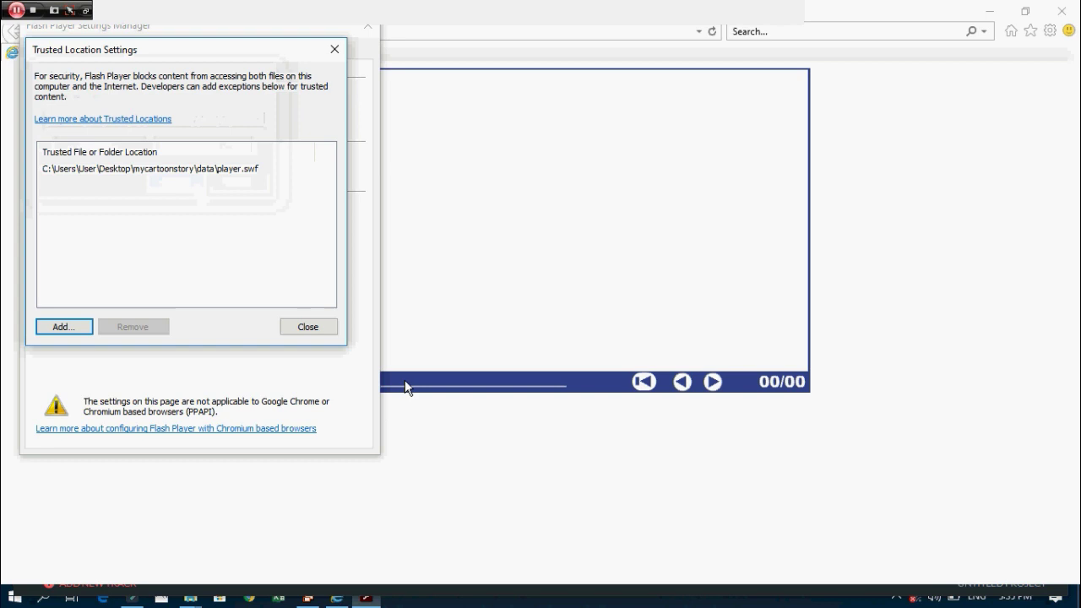
click(306, 327)
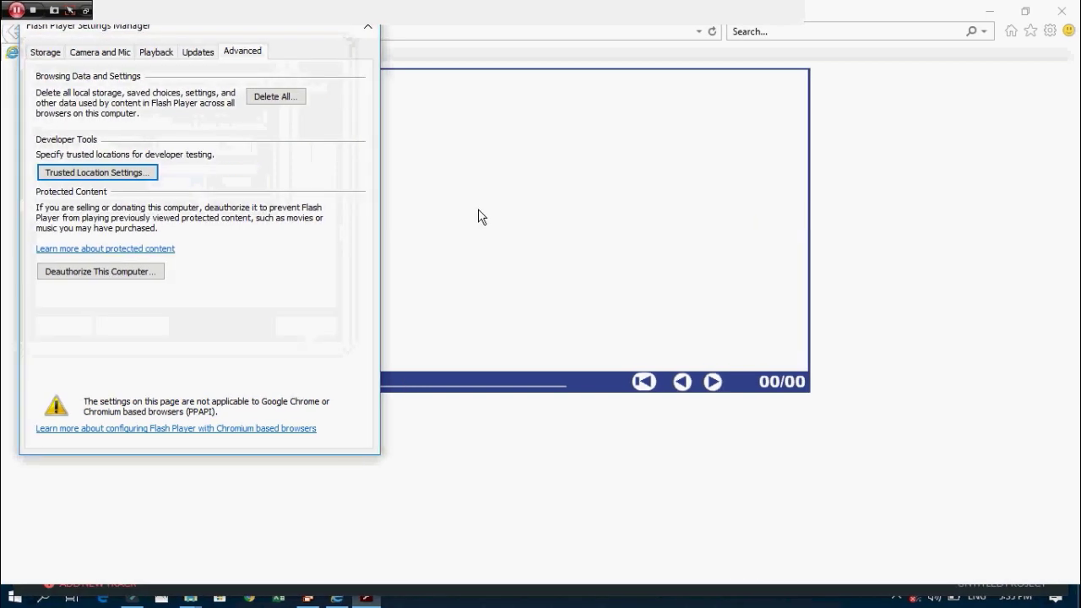
key(alt+F4)
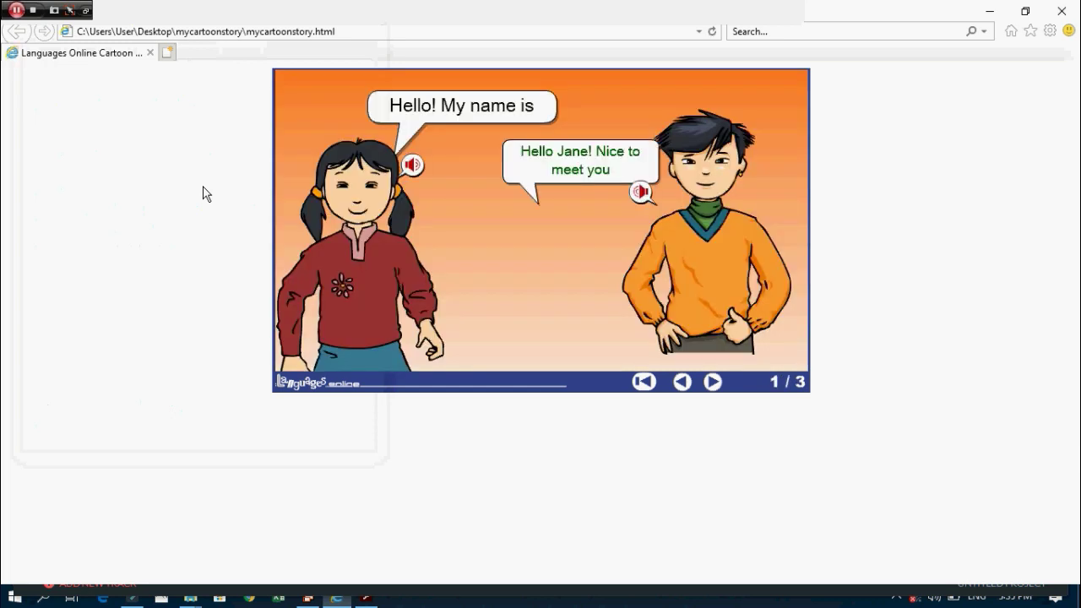
Step: View the story's frames through frame 3 and back to frame 2, and switch back to Cartoon Story Maker
click(714, 386)
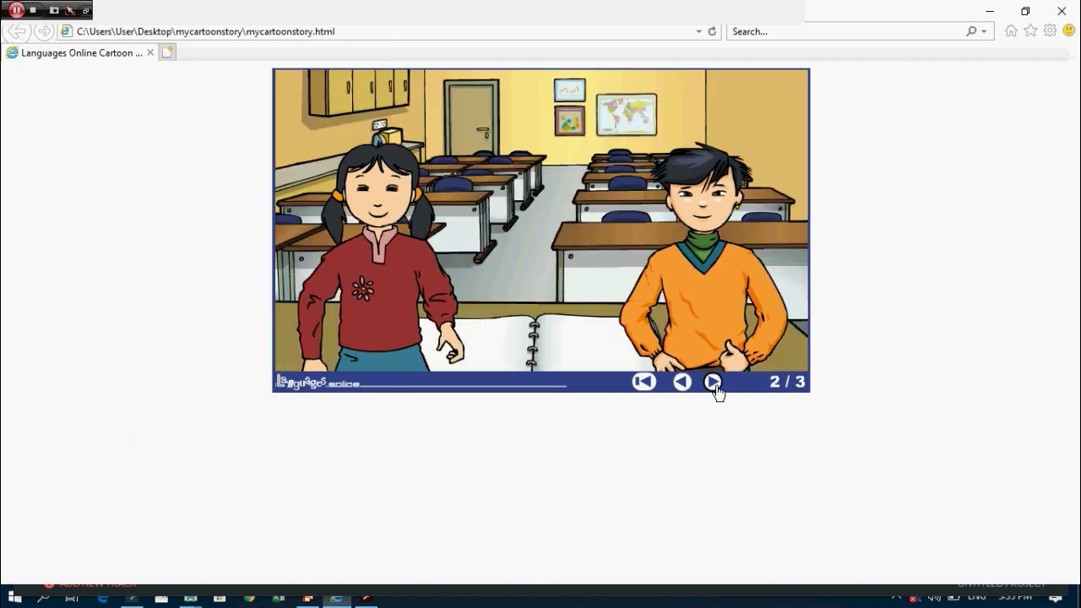
click(713, 382)
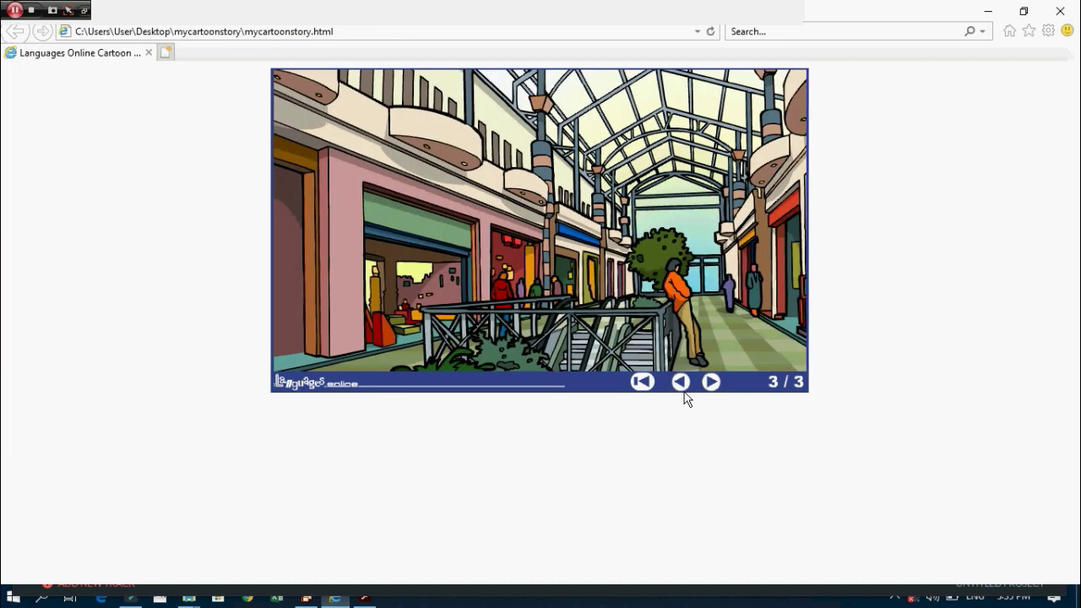
click(683, 390)
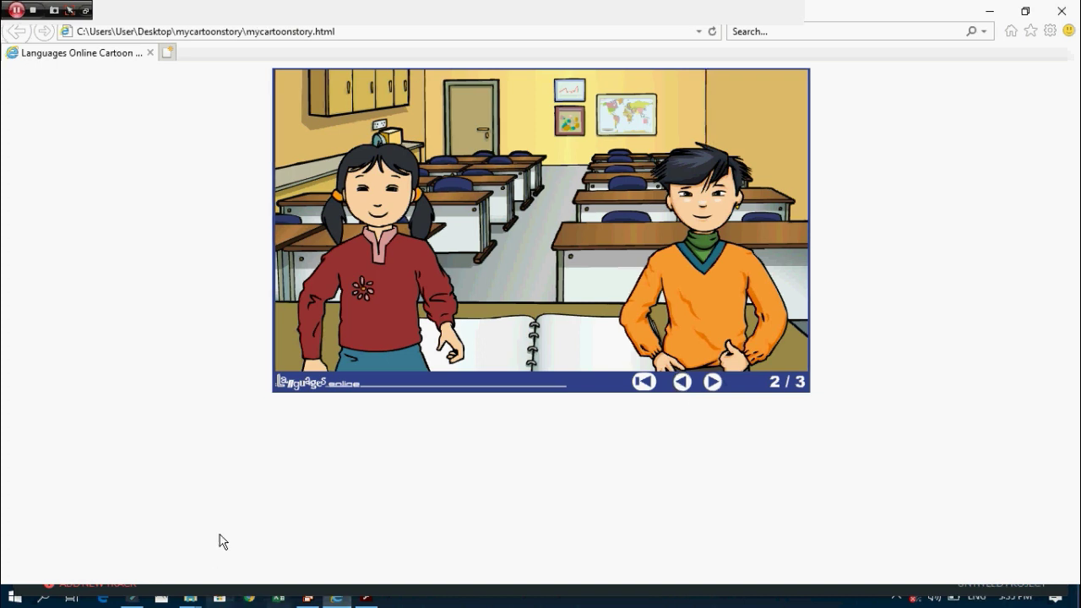
mouse_move(335, 598)
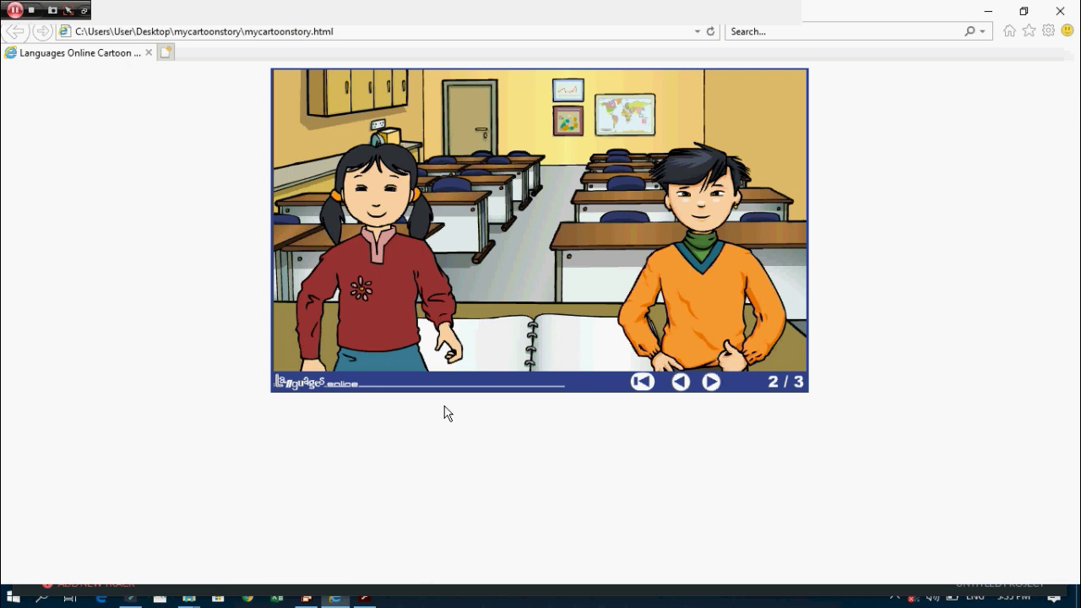
click(312, 600)
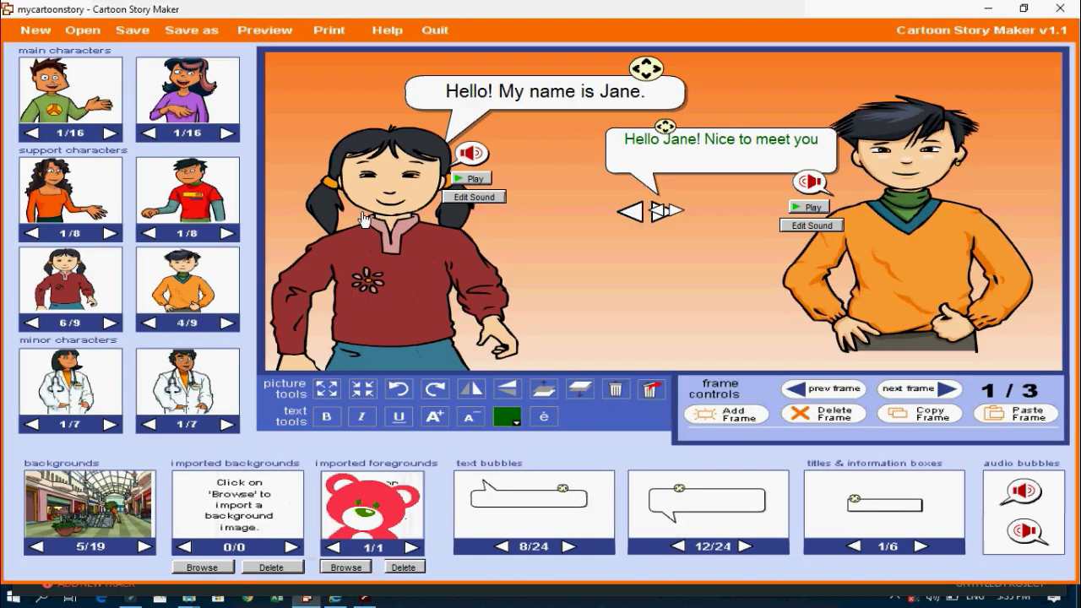